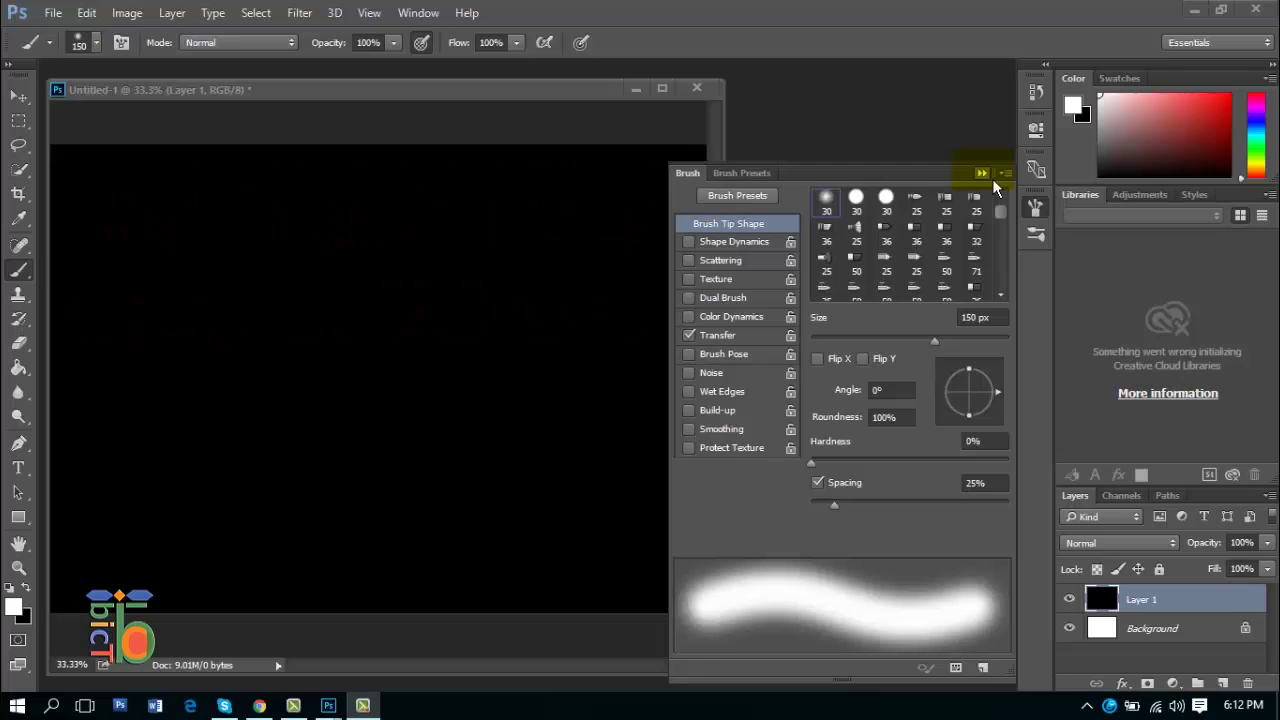
- Close the brush settings panel to reveal the black-filled Untitled-1 document
click(982, 177)
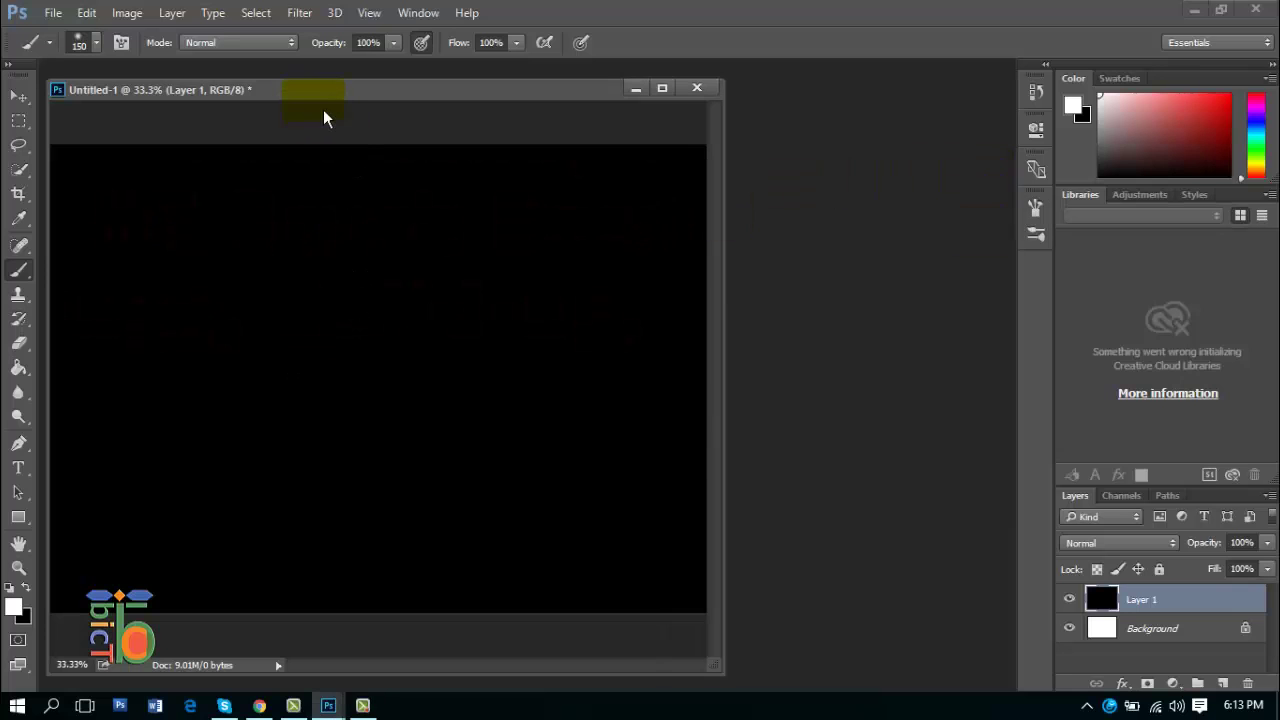
- Nudge the document window up and choose a soft round brush tip sized 150 px
drag(324, 117, 324, 99)
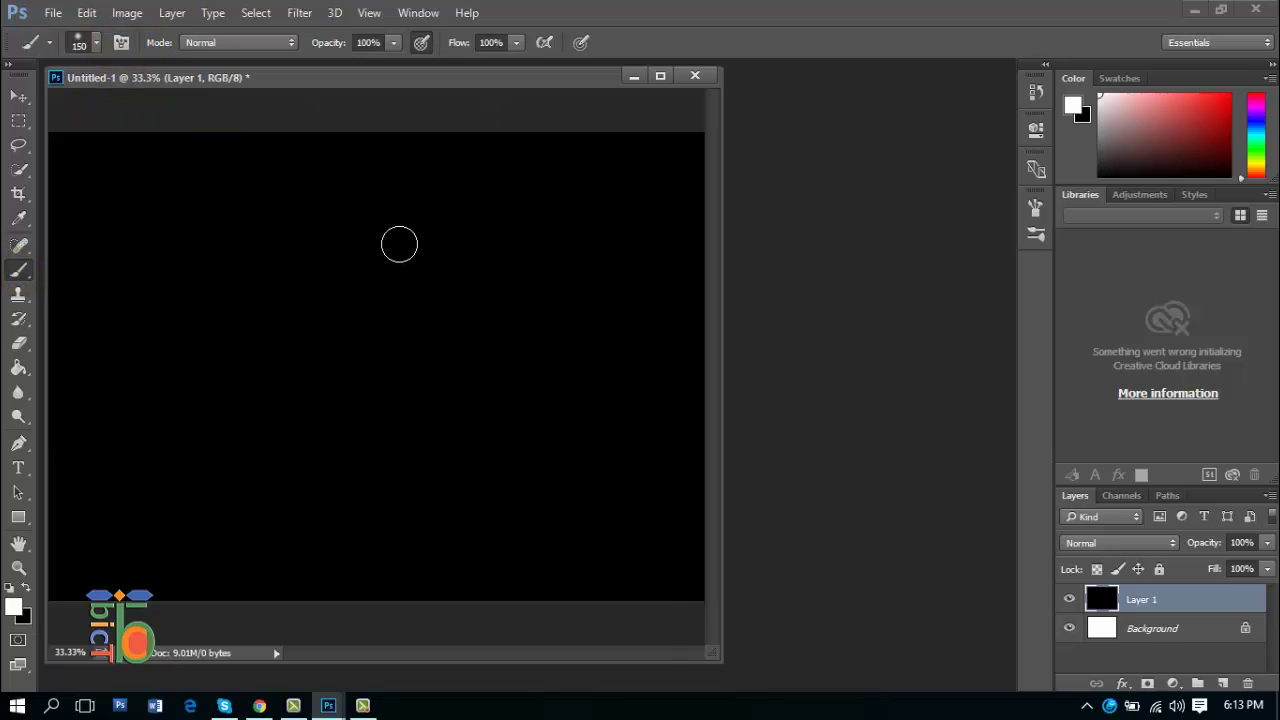
key(F5)
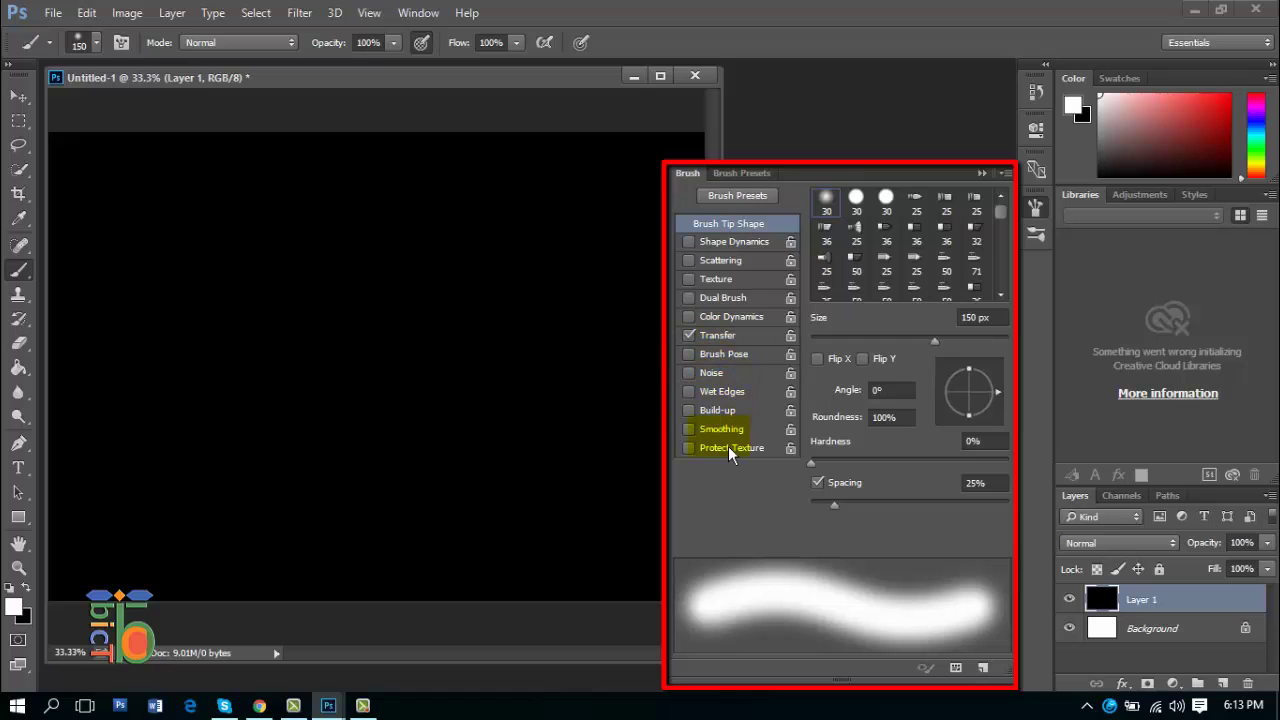
click(837, 203)
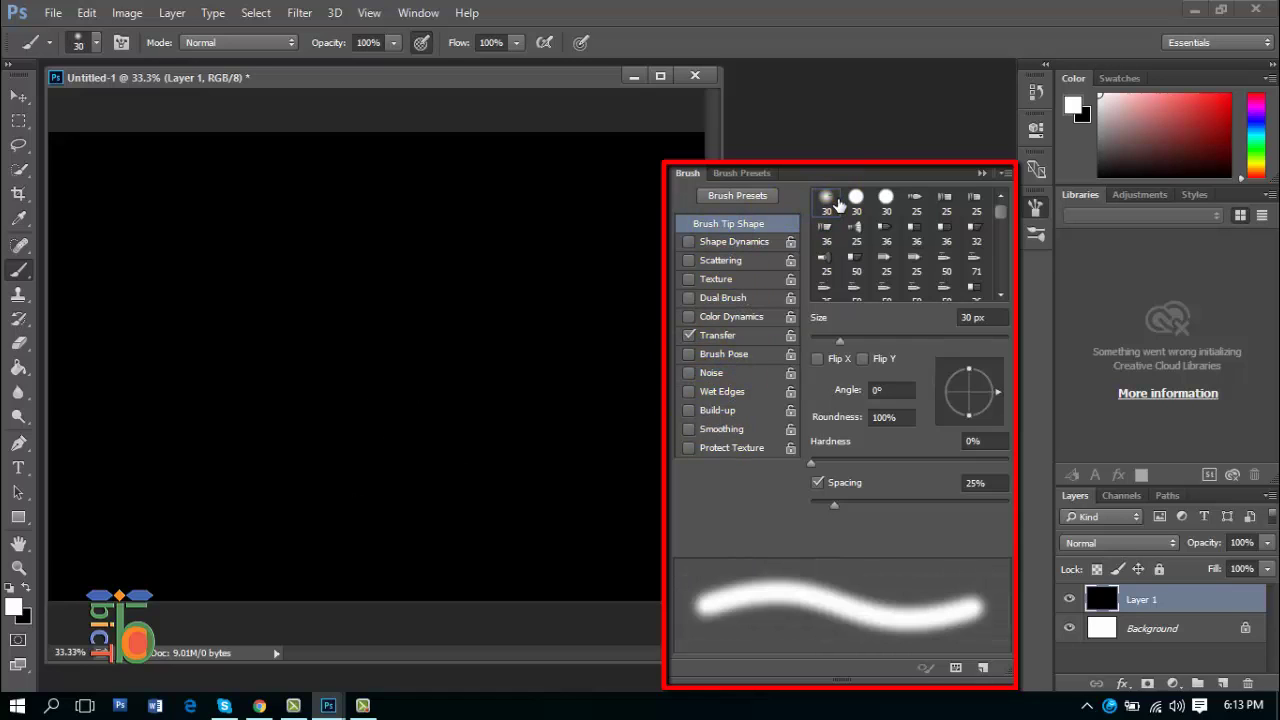
key(bracketright)
key(bracketright)
key(bracketright)
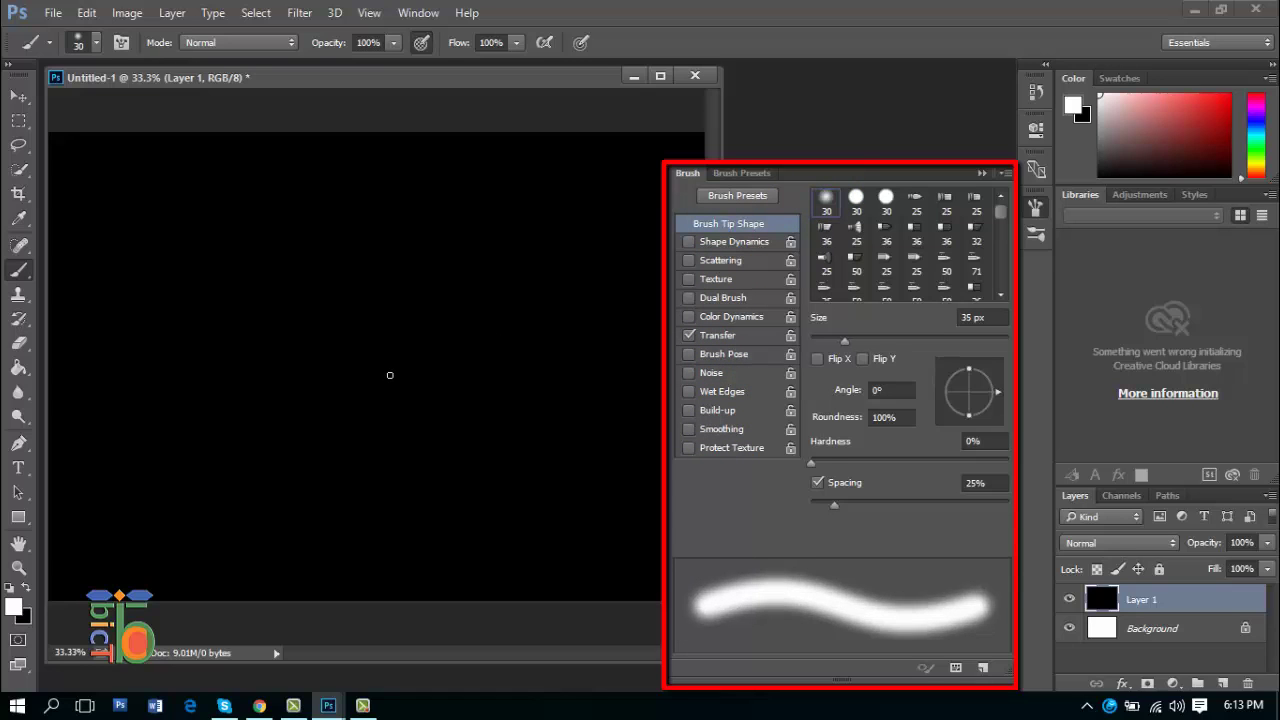
key(bracketright)
key(bracketright)
key(bracketright)
key(bracketright)
key(bracketright)
key(bracketright)
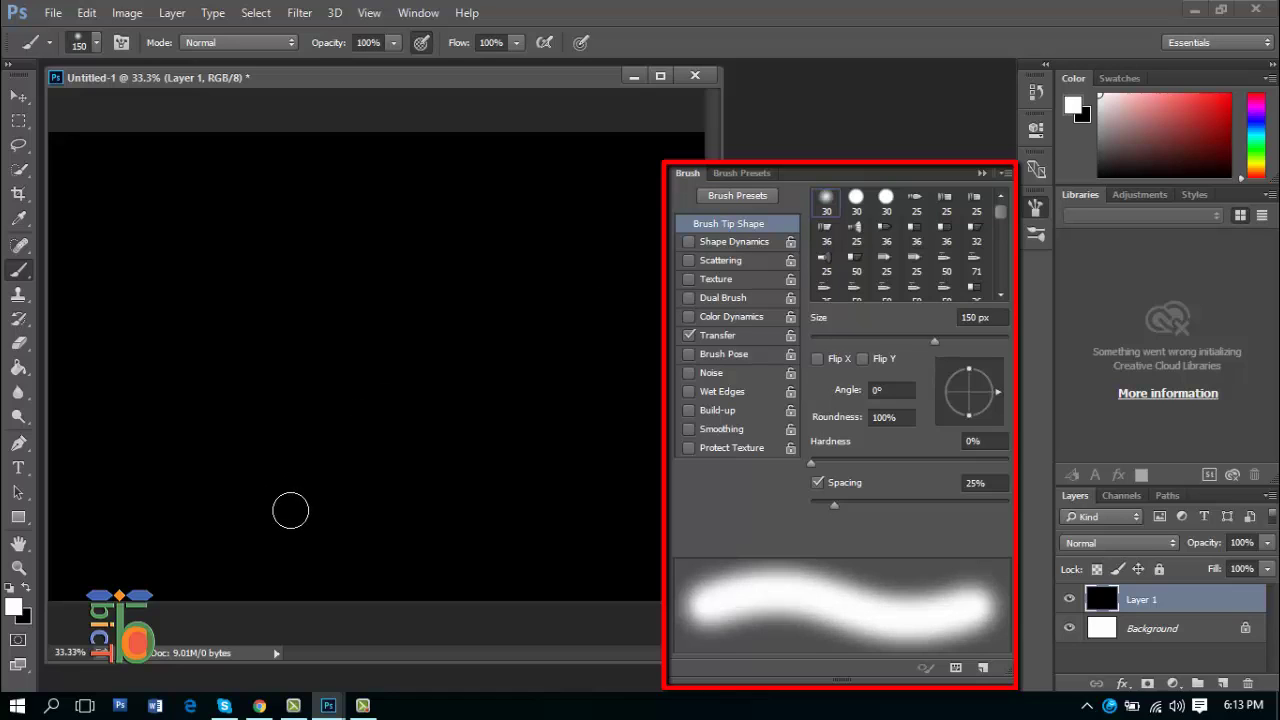
- Paint a white C stroke, then enable Brush Pose with Tilt X -22%, pressure 51% and test it
mouse_move(265, 490)
mouse_down()
mouse_move(206, 309)
mouse_move(309, 240)
mouse_move(362, 276)
mouse_up()
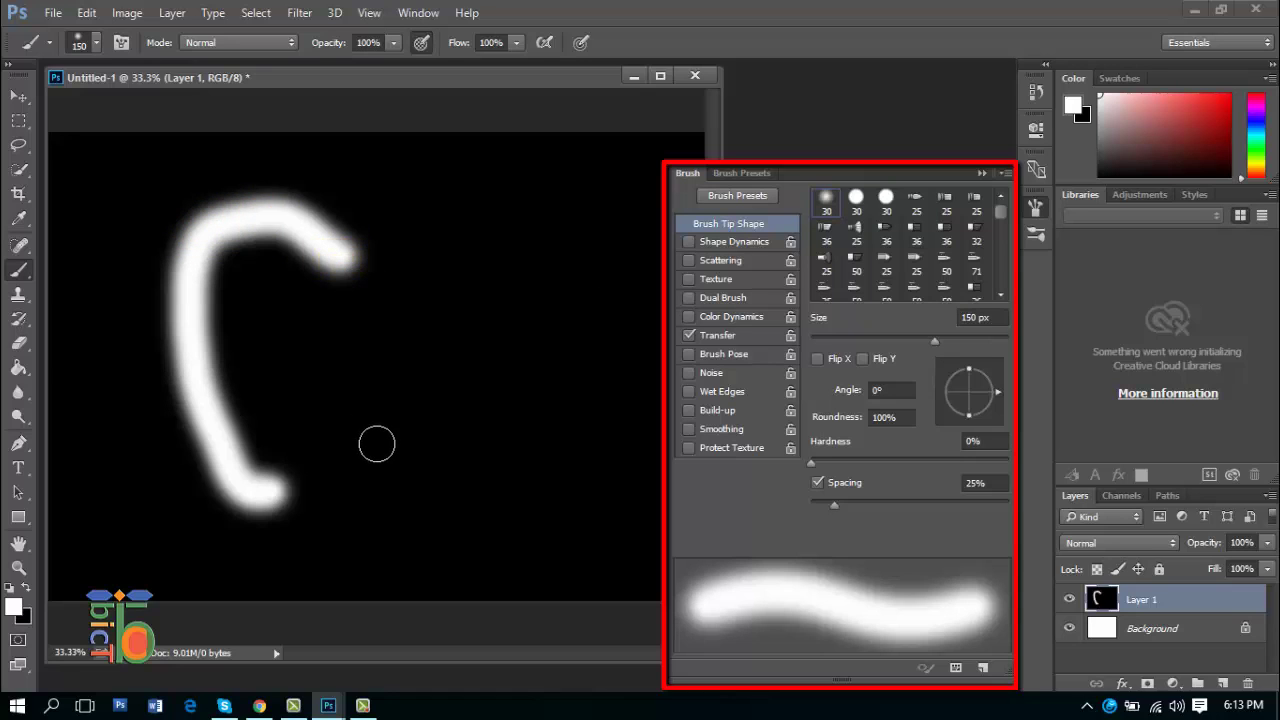
click(755, 362)
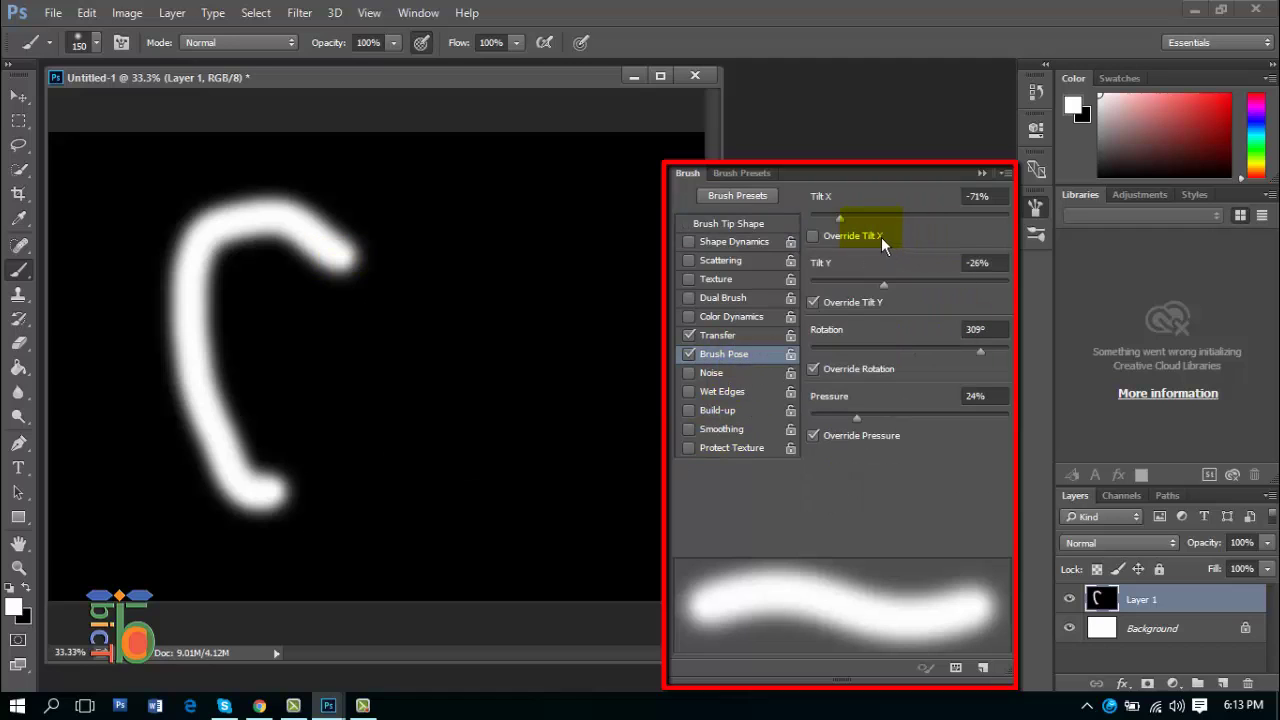
drag(840, 218, 887, 219)
drag(883, 285, 899, 285)
click(913, 291)
drag(866, 418, 910, 419)
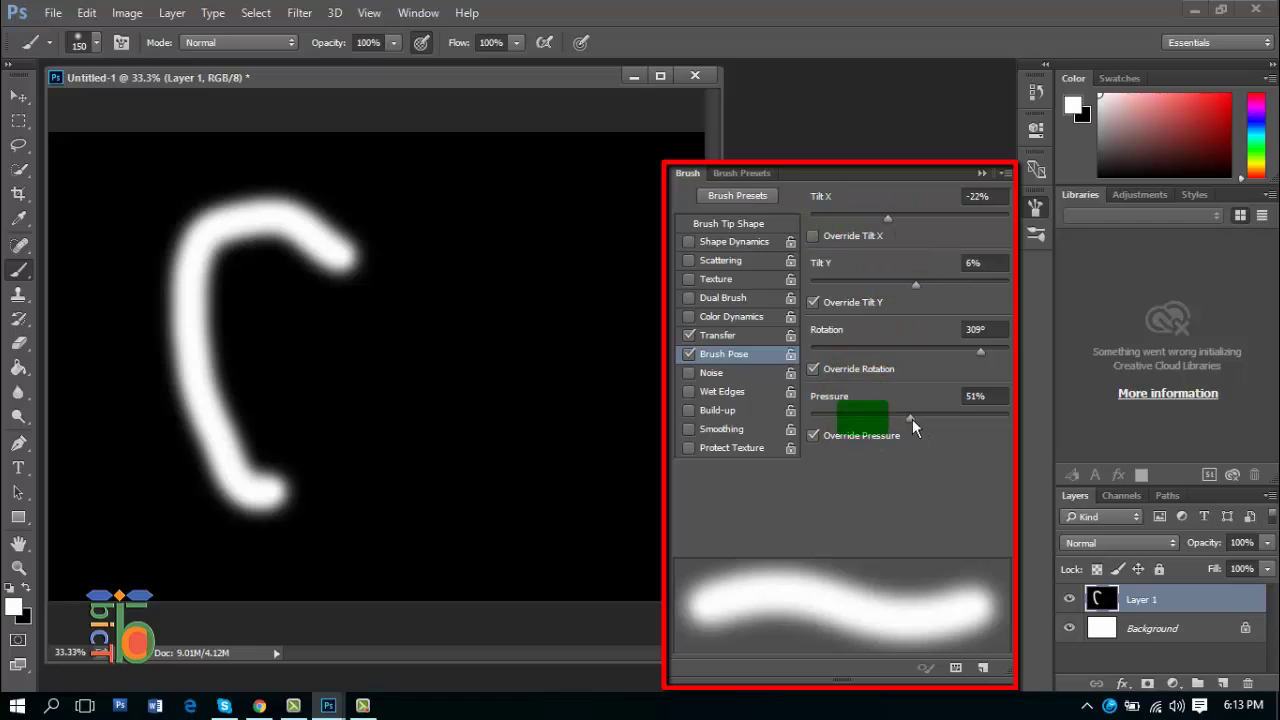
mouse_move(488, 510)
mouse_down()
mouse_move(477, 246)
mouse_move(460, 222)
mouse_up()
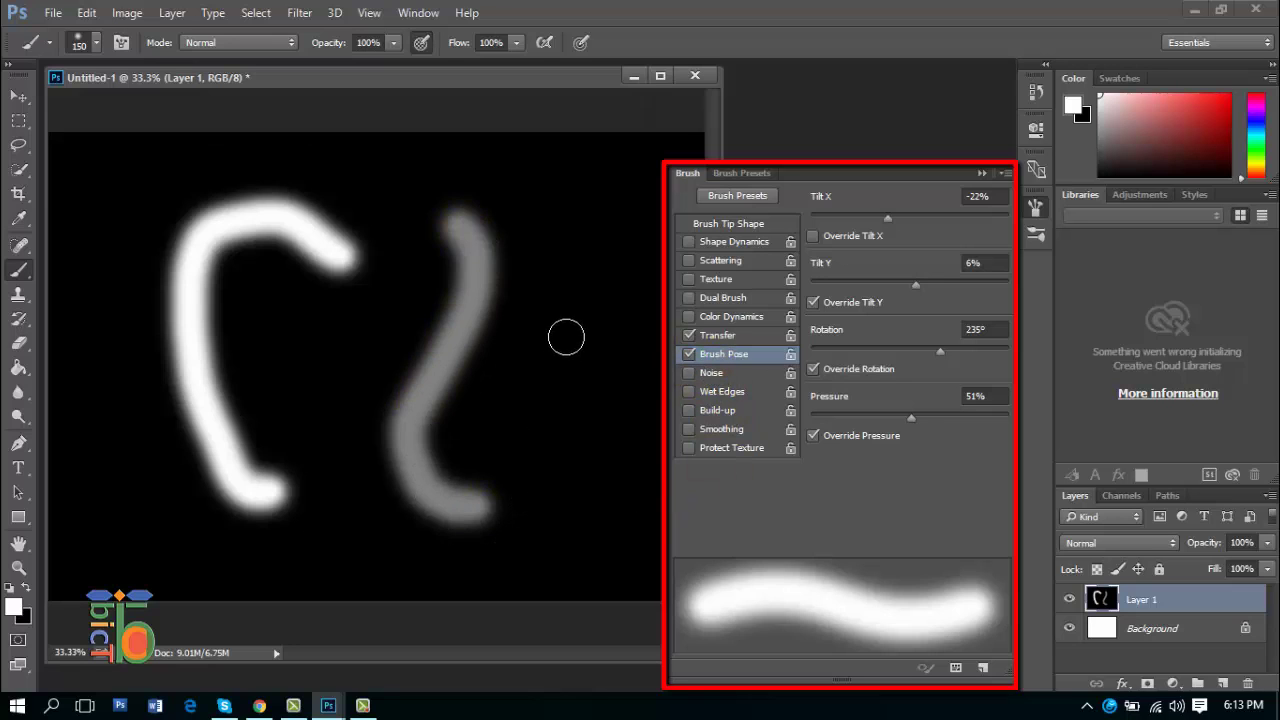
- Turn Brush Pose off and paint white comparison strokes without it
click(689, 354)
drag(590, 222, 565, 515)
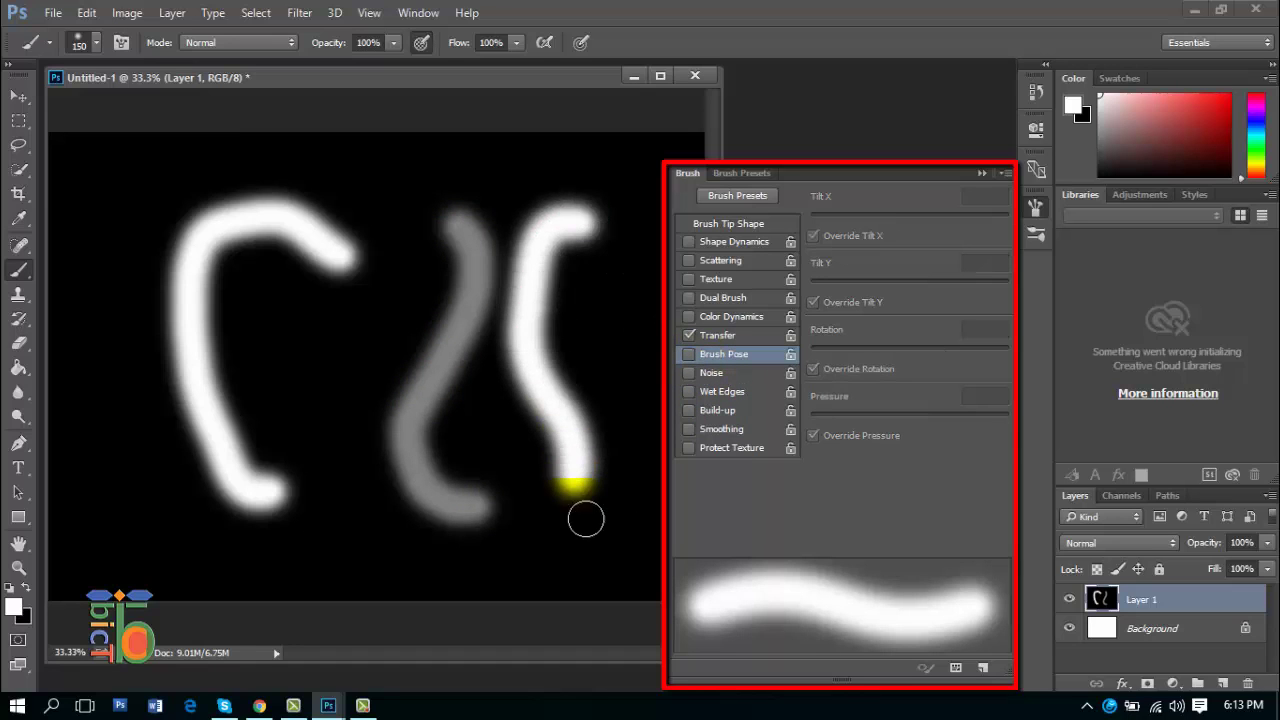
mouse_move(470, 238)
mouse_down()
mouse_move(505, 267)
mouse_move(466, 431)
mouse_up()
- Re-enable Brush Pose with Tilt X override, Tilt Y -62% and pressure 32%, then paint a test stroke
click(737, 354)
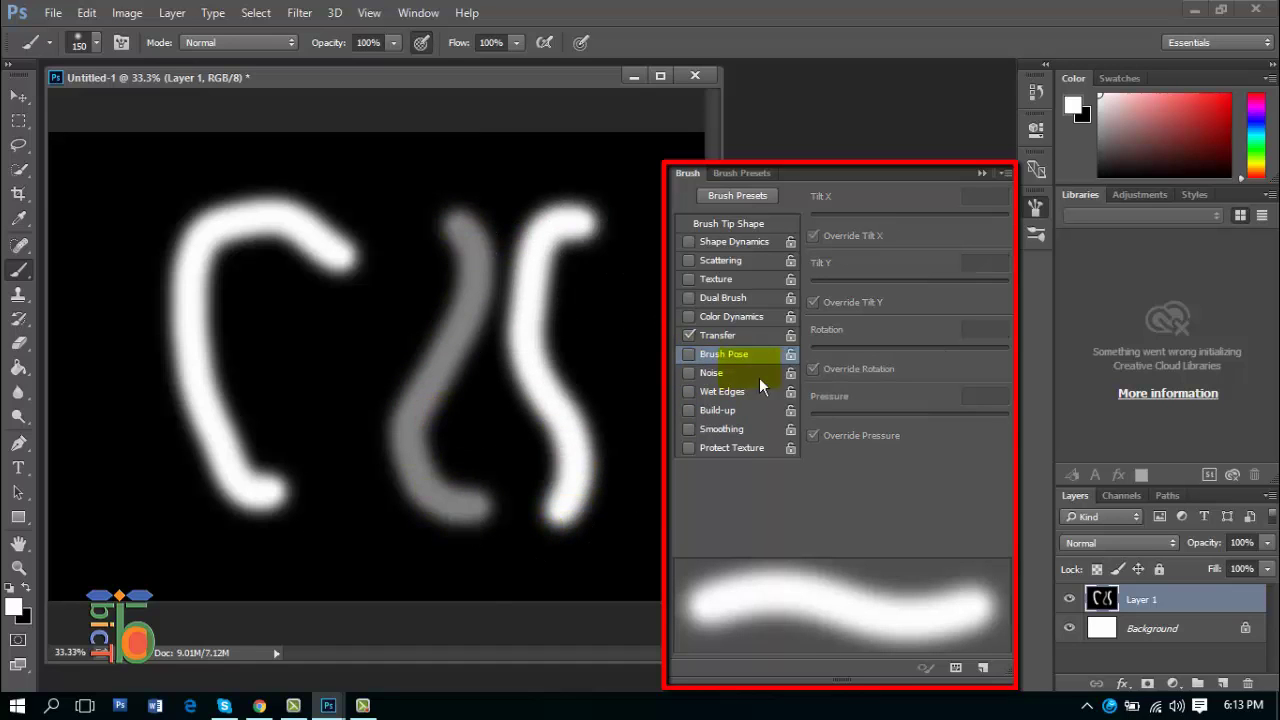
click(972, 268)
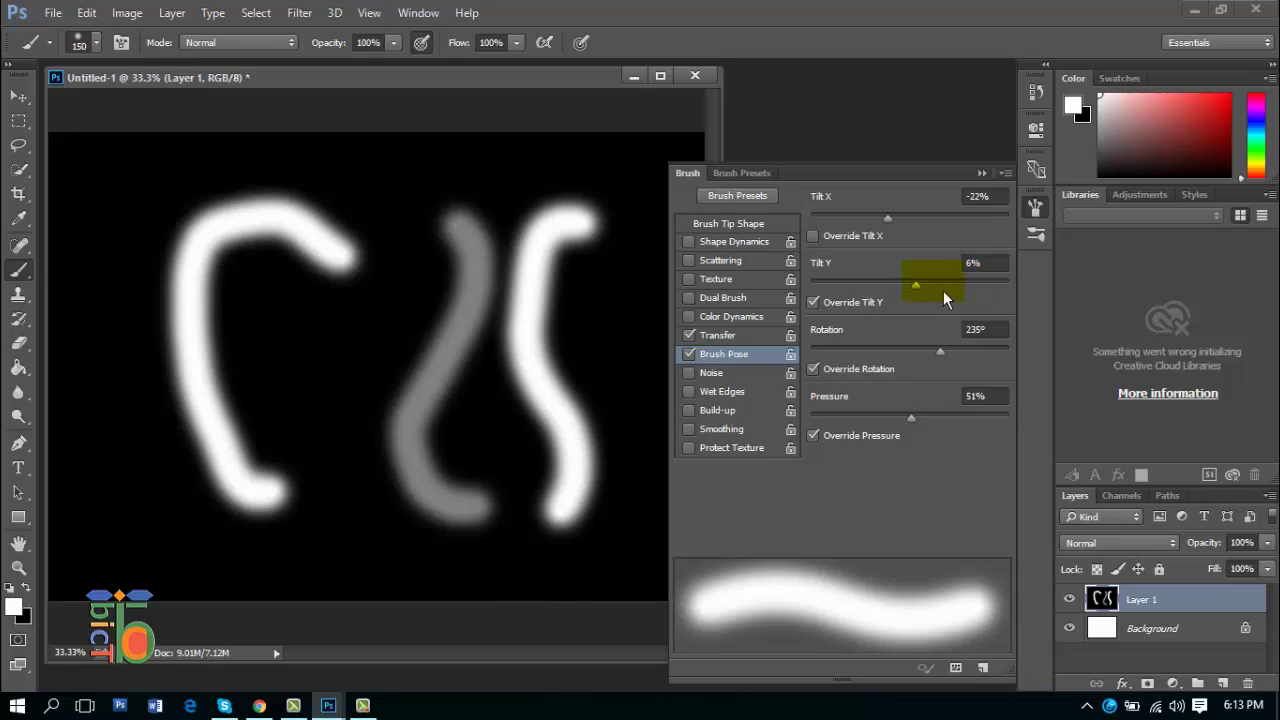
drag(854, 292, 837, 290)
click(822, 237)
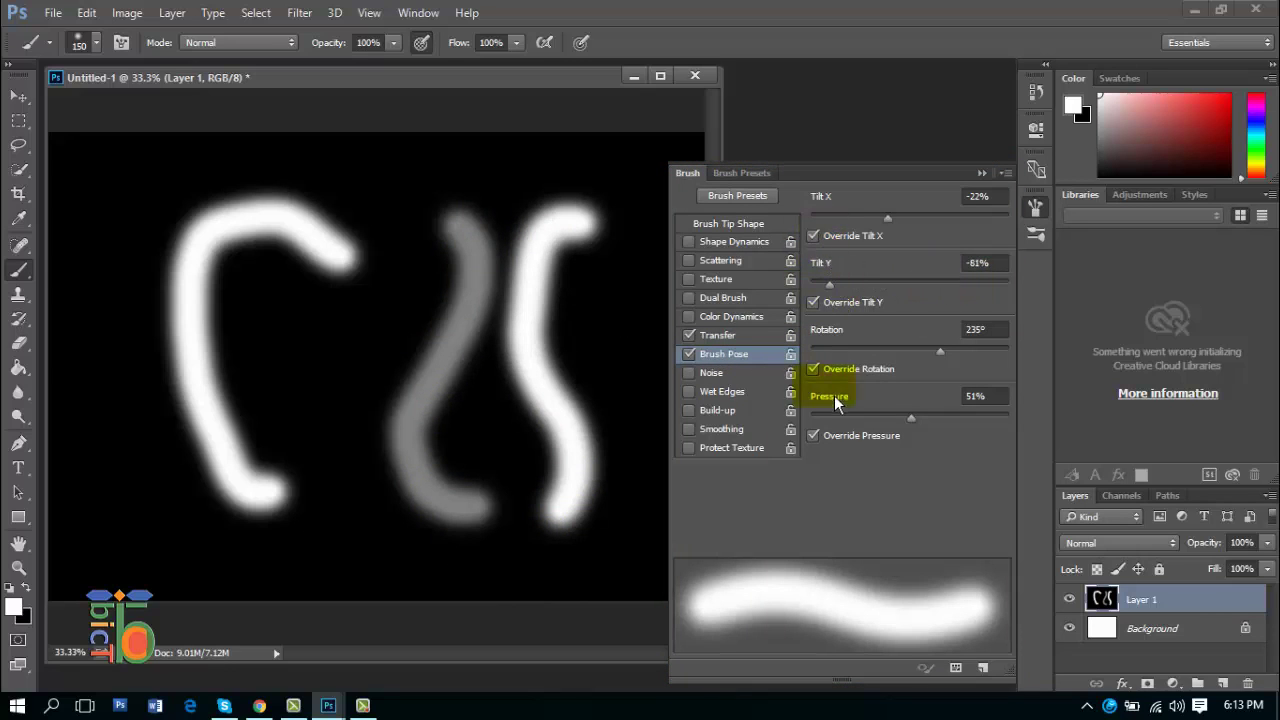
click(979, 398)
drag(829, 285, 848, 285)
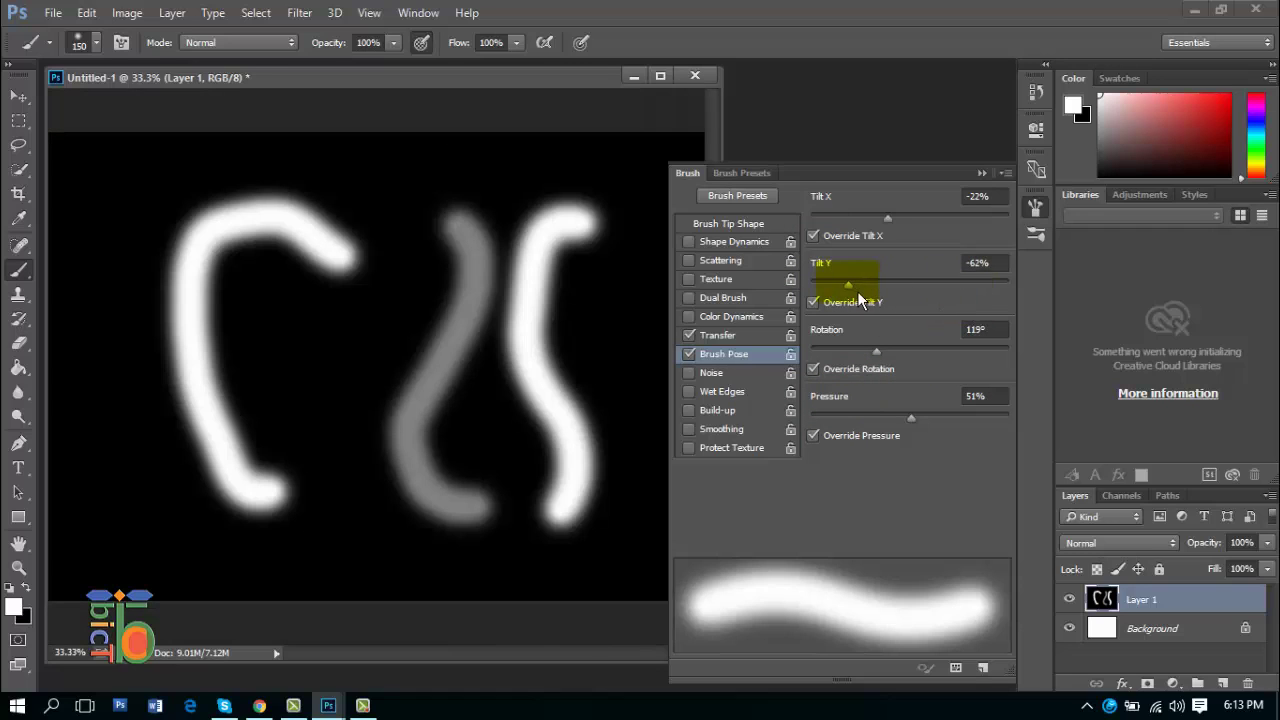
drag(882, 427, 872, 417)
mouse_move(345, 530)
mouse_down()
mouse_move(337, 500)
mouse_move(408, 291)
mouse_move(400, 220)
mouse_up()
- Undo the test strokes so only the white C remains
click(560, 515)
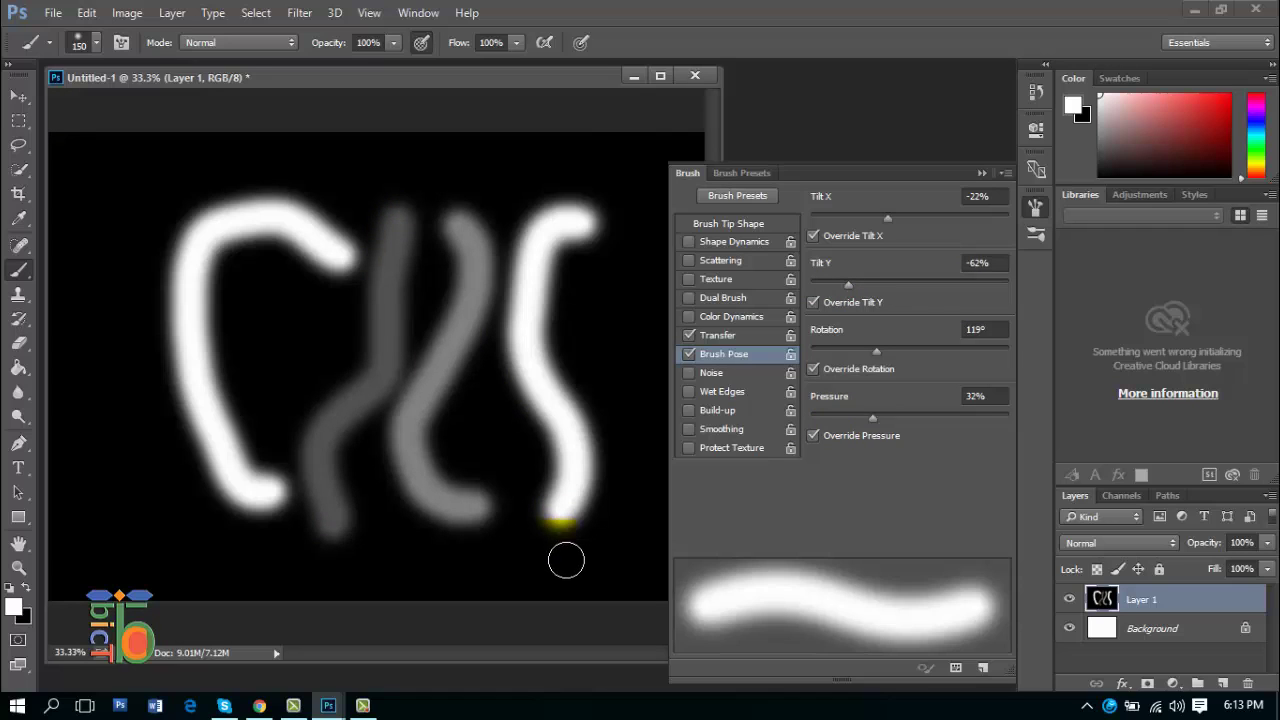
key(ctrl+alt+z)
key(ctrl+alt+z)
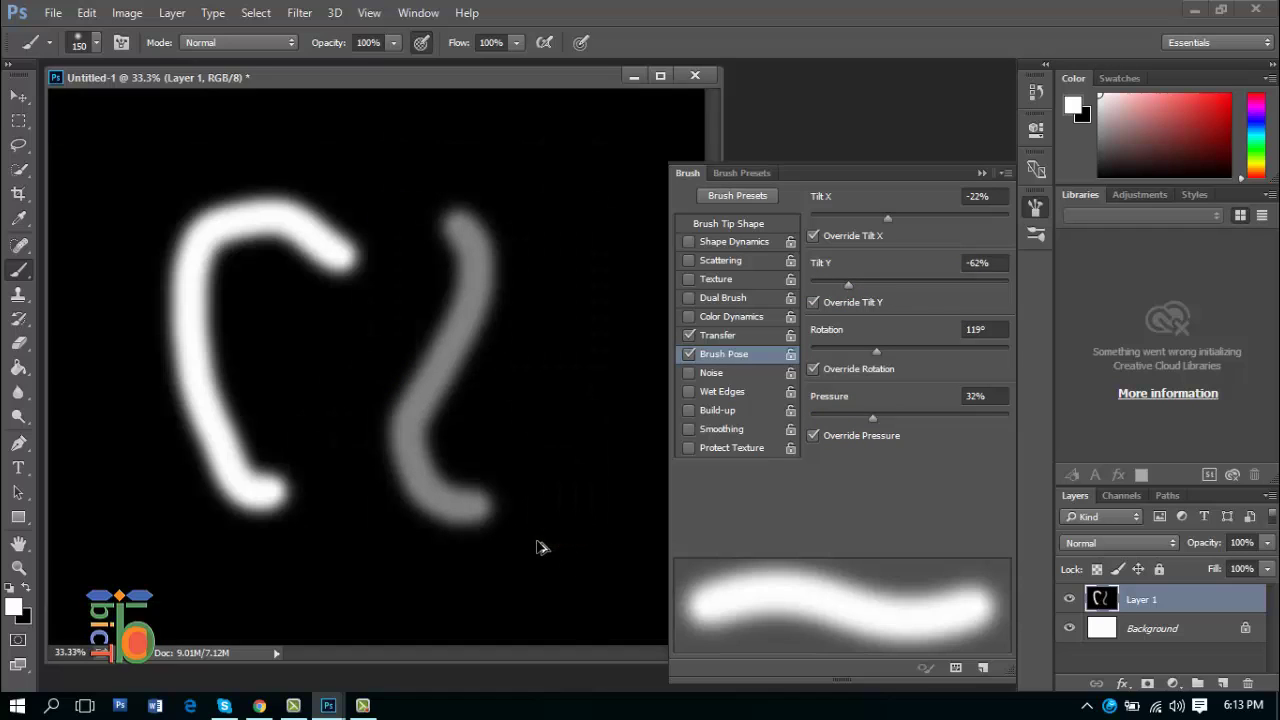
key(ctrl+alt+z)
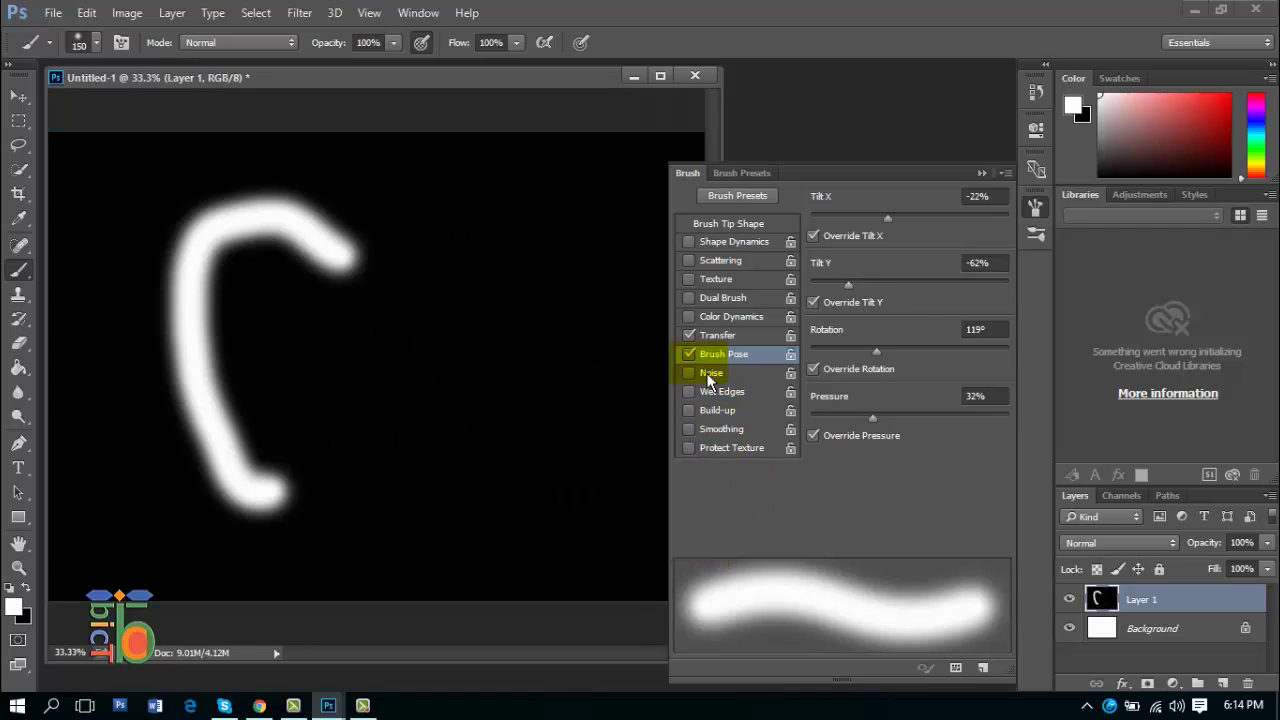
- Swap Brush Pose for Noise and paint a grainy white S stroke beside the C
click(689, 354)
click(689, 373)
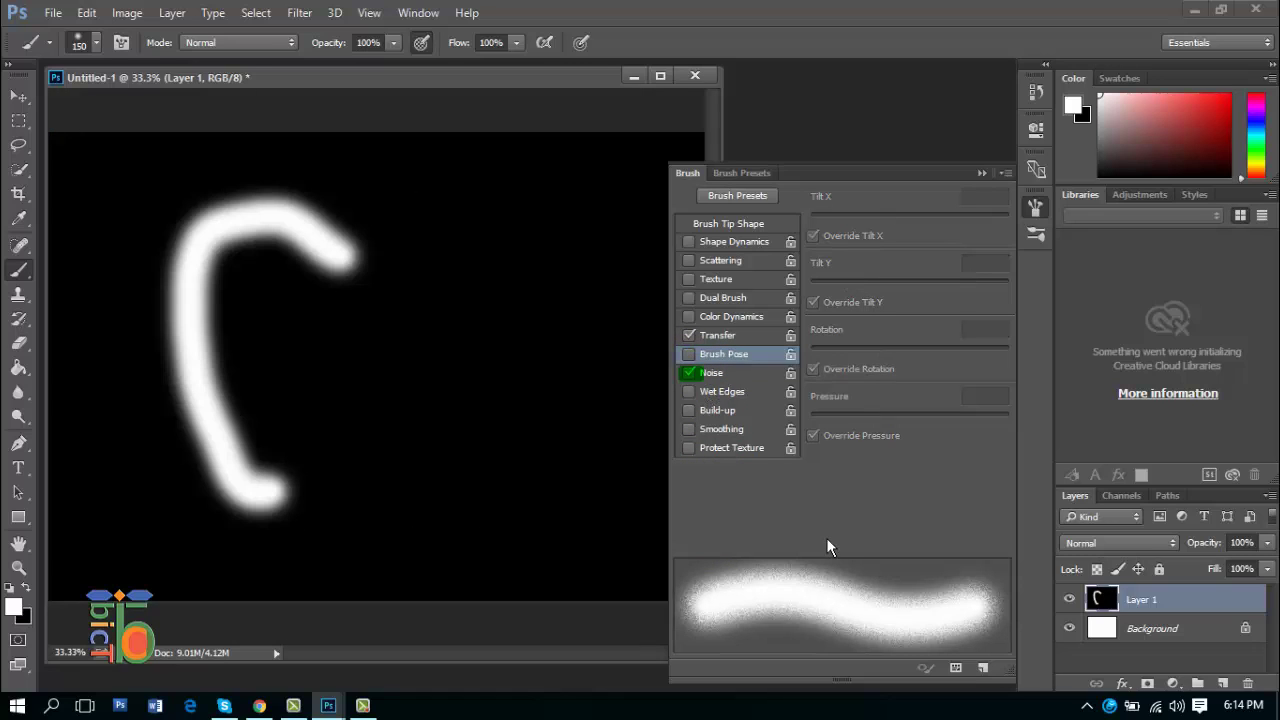
click(826, 540)
click(333, 707)
click(380, 710)
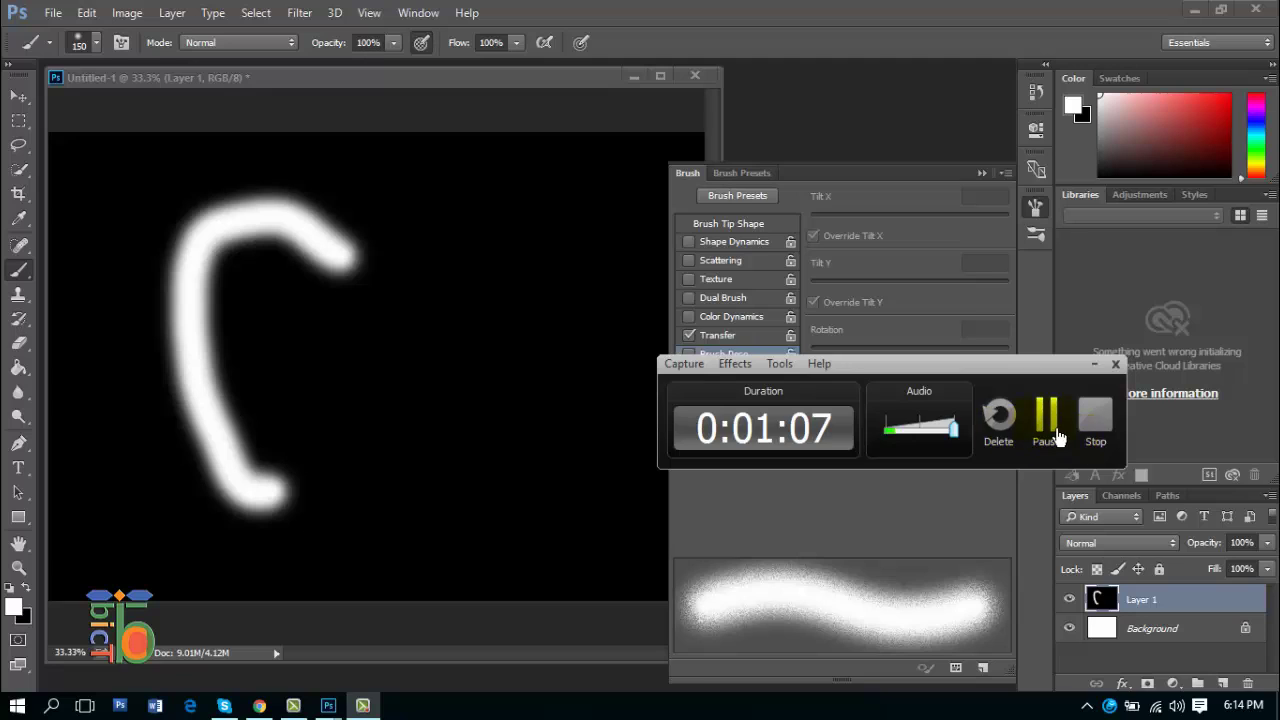
click(1046, 420)
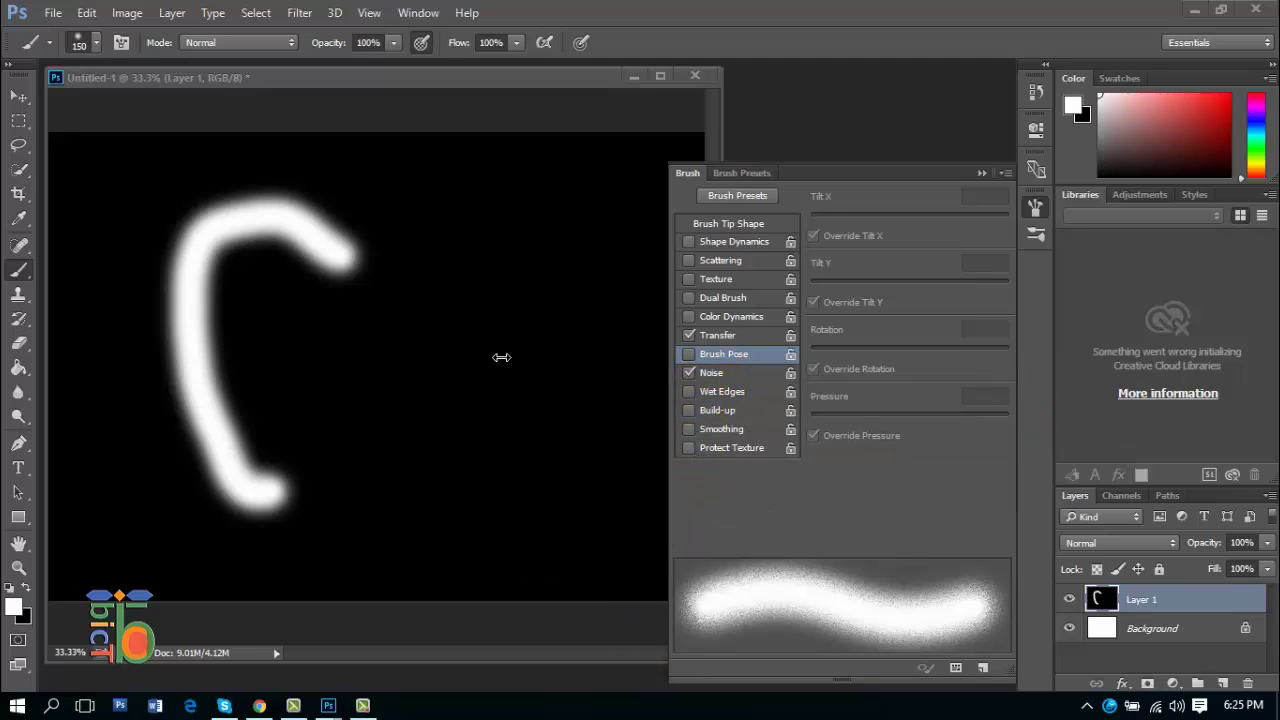
mouse_move(463, 249)
mouse_down()
mouse_move(416, 364)
mouse_move(480, 451)
mouse_move(440, 486)
mouse_move(465, 492)
mouse_up()
- Enable Wet Edges and paint grey wet-edged test strokes
click(680, 358)
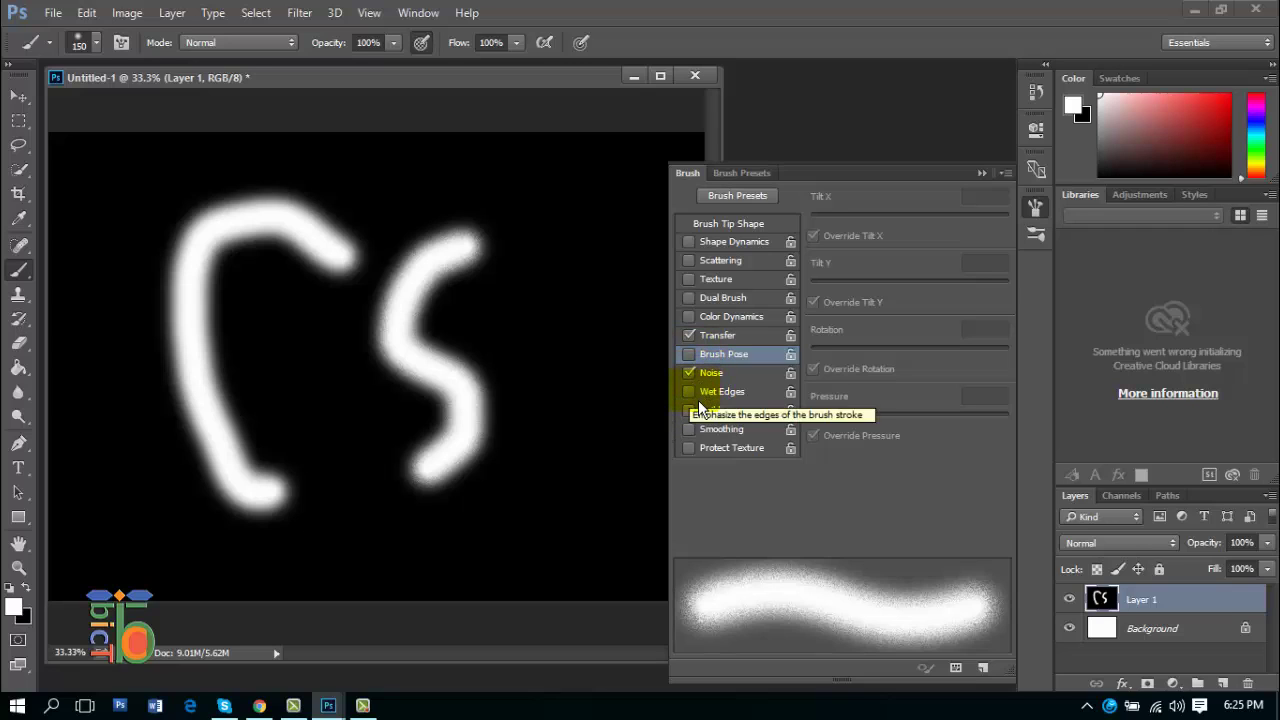
click(698, 398)
drag(585, 215, 535, 522)
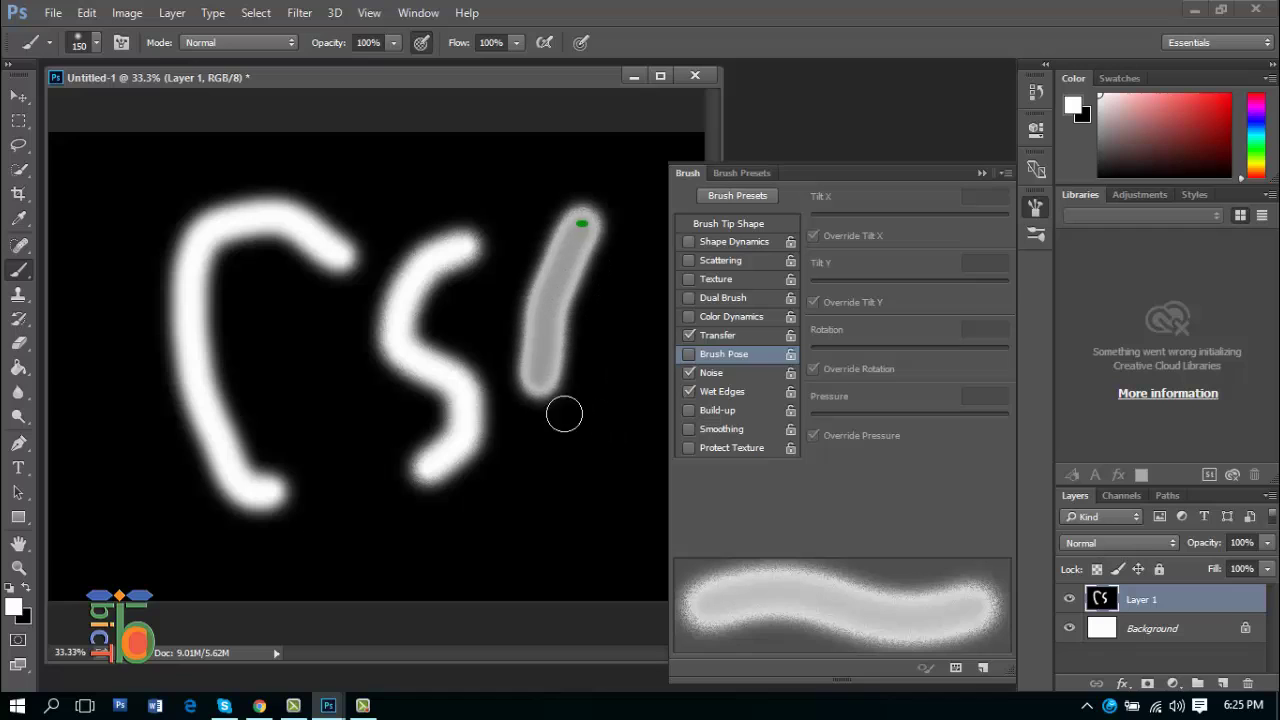
mouse_move(423, 545)
mouse_down()
mouse_move(345, 370)
mouse_move(308, 328)
mouse_move(340, 515)
mouse_up()
- Undo the Noise and Wet Edges test strokes and dab a single round spot
key(ctrl+alt+z)
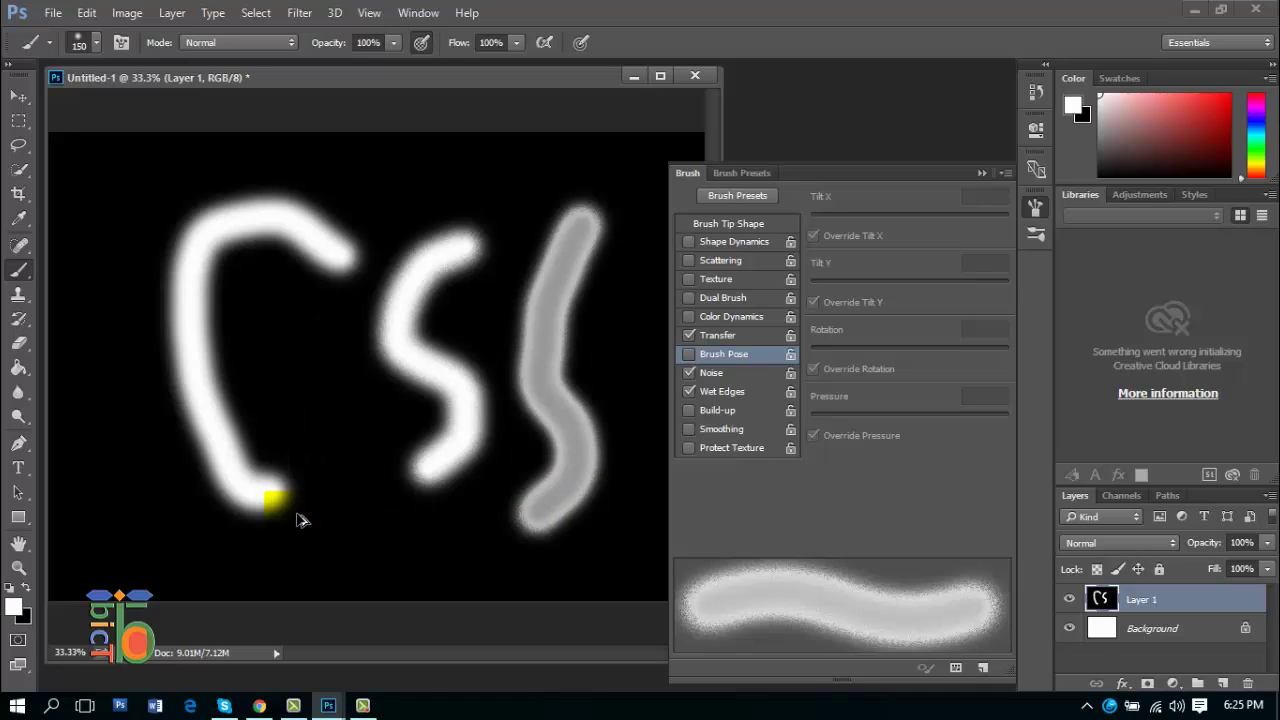
key(ctrl+alt+z)
key(ctrl+alt+z)
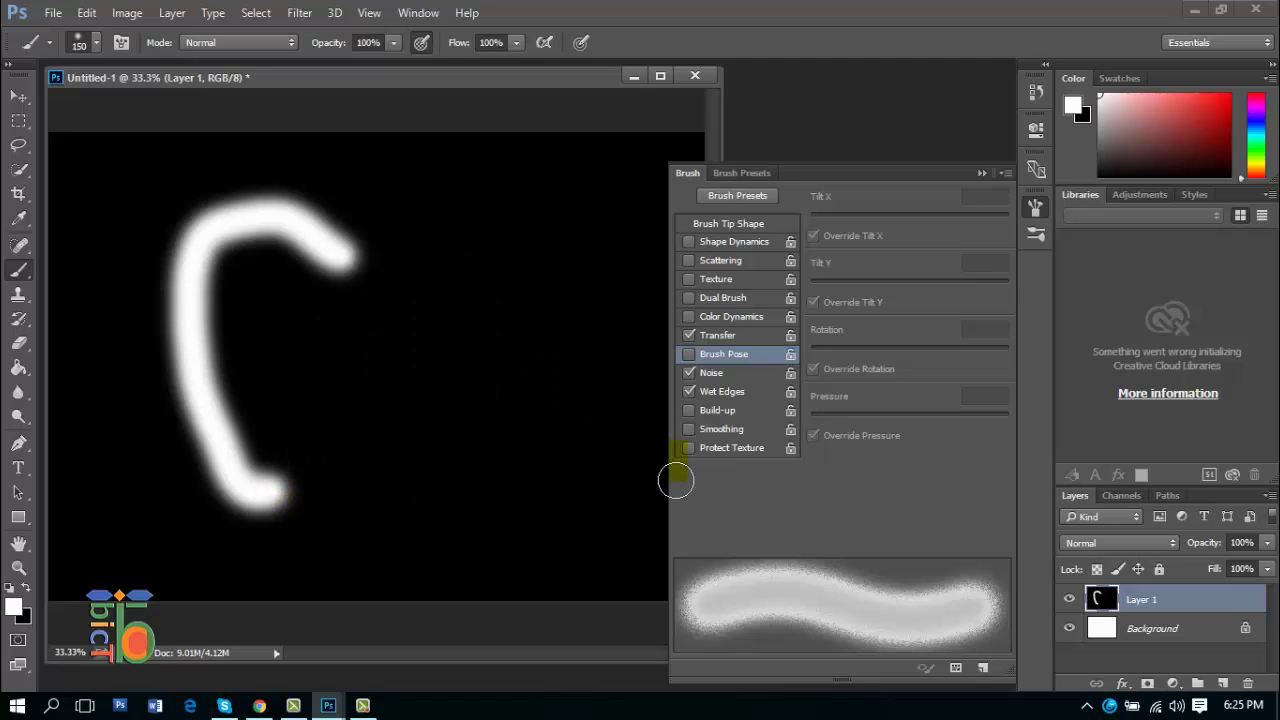
click(480, 401)
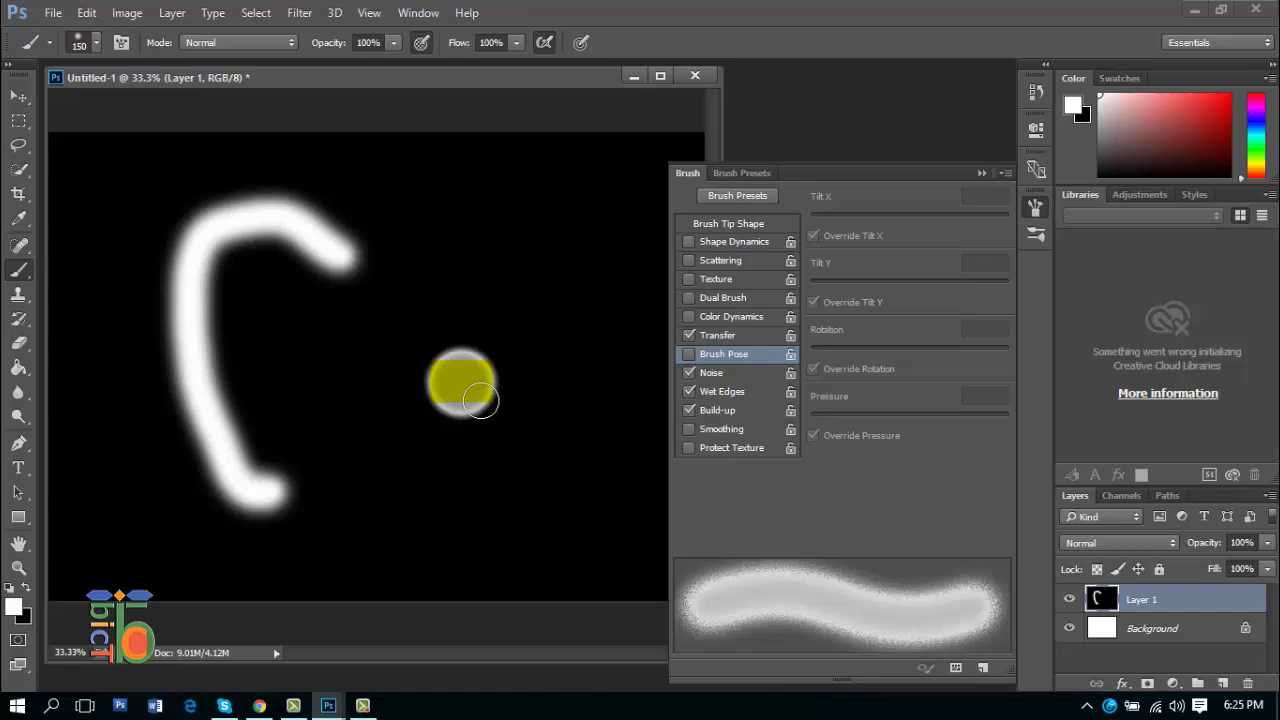
- Turn off Noise and Wet Edges, paint soft test dabs and a stroke, then undo them
click(706, 378)
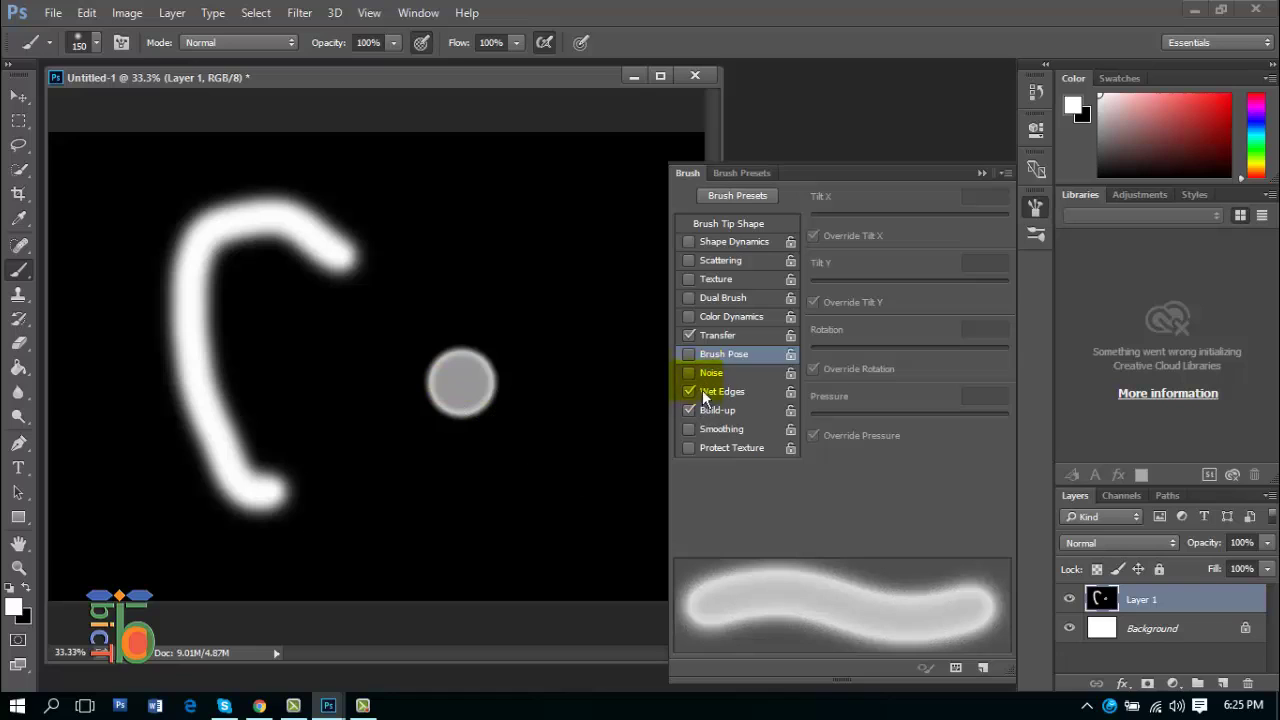
click(700, 395)
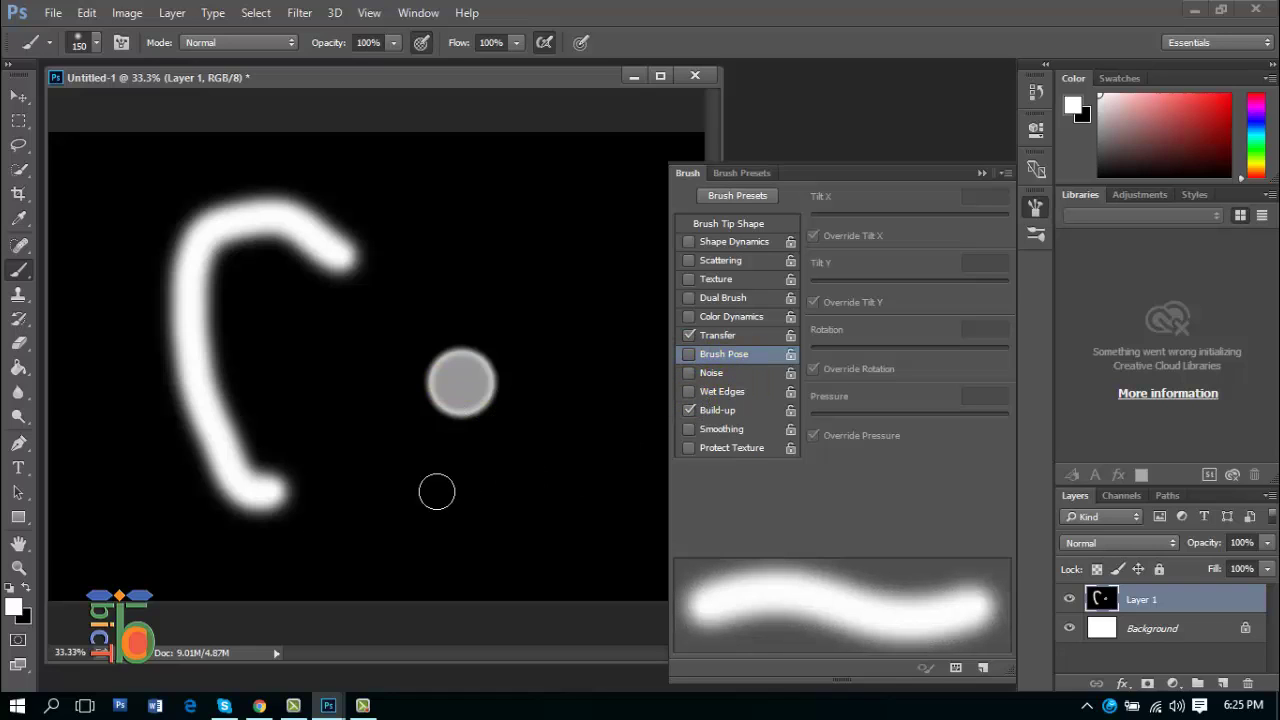
click(382, 478)
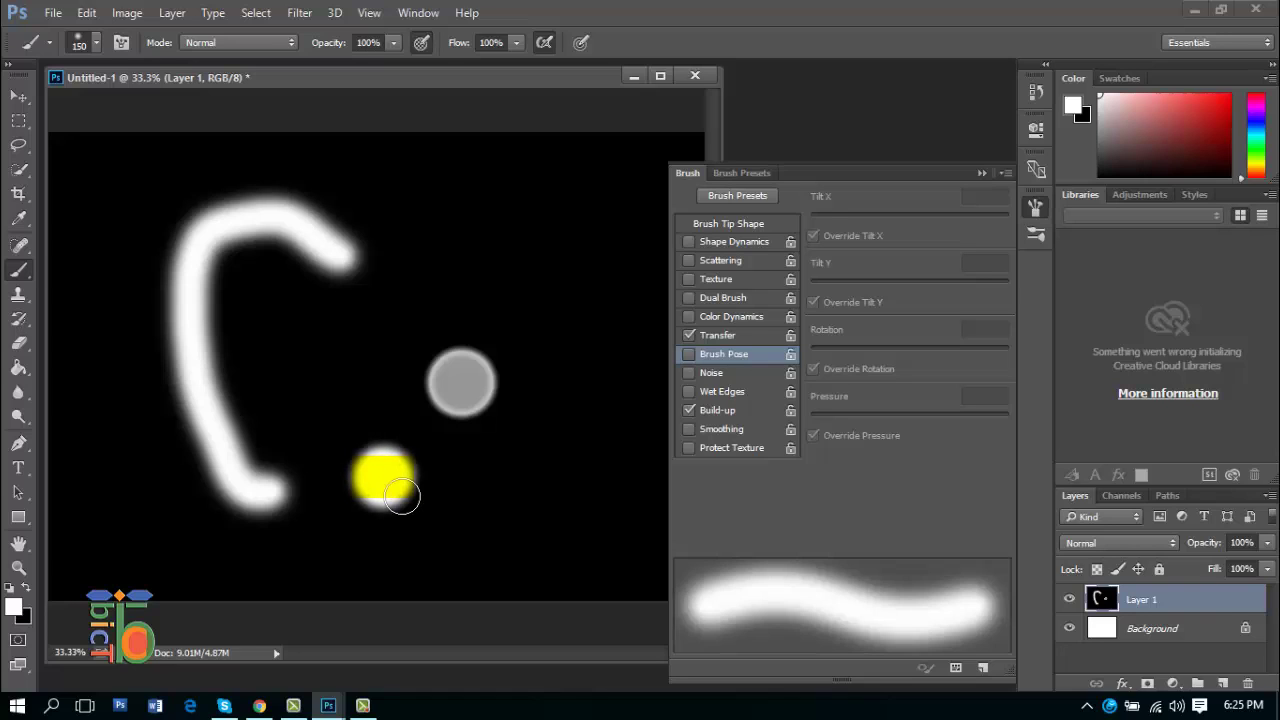
click(565, 483)
mouse_move(579, 490)
mouse_down()
mouse_move(568, 263)
mouse_move(465, 257)
mouse_move(352, 308)
mouse_up()
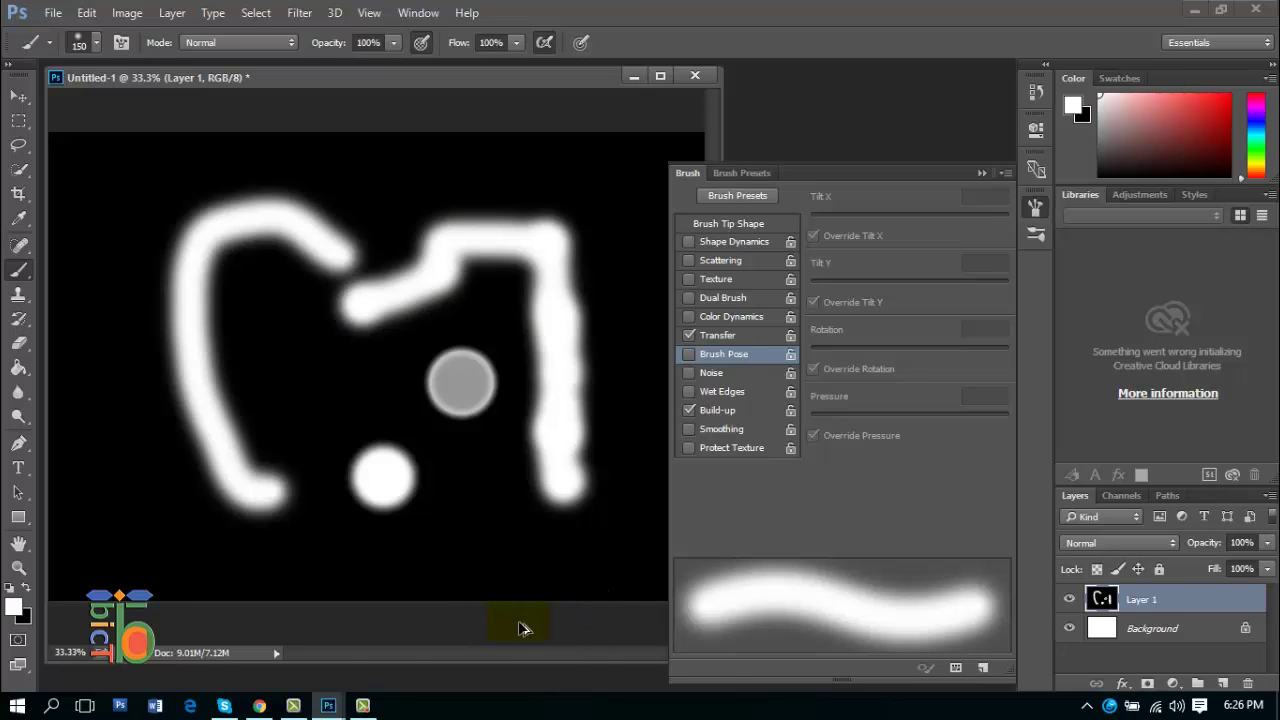
key(ctrl+alt+z)
key(ctrl+alt+z)
key(ctrl+alt+z)
key(ctrl+alt+z)
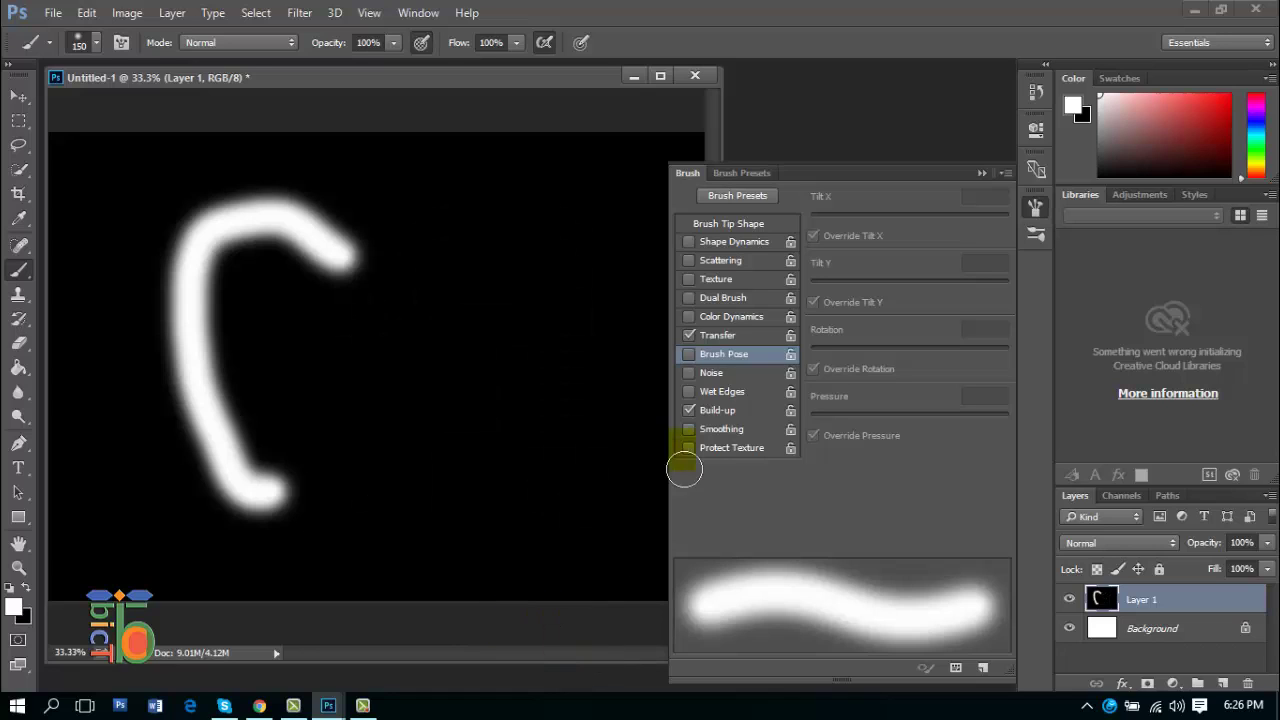
- Enable Smoothing, paint two wavy vertical white strokes beside the C, then turn Brush Pose on
click(700, 361)
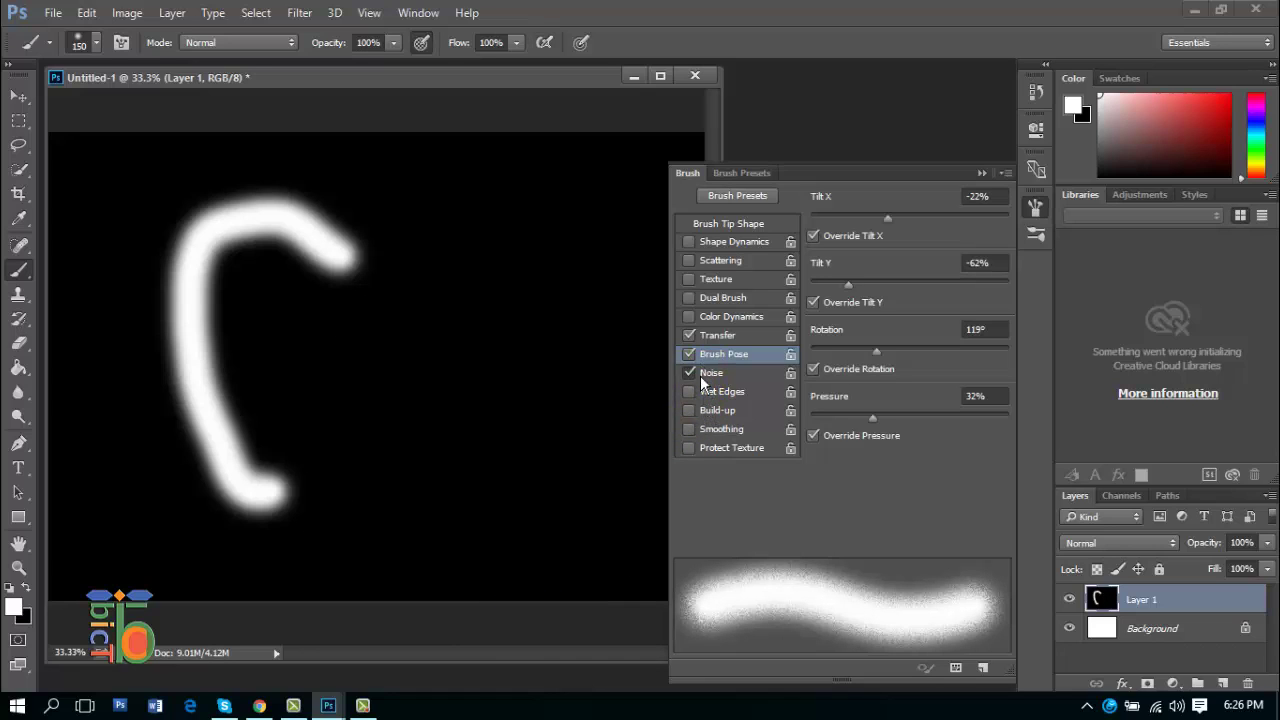
click(689, 372)
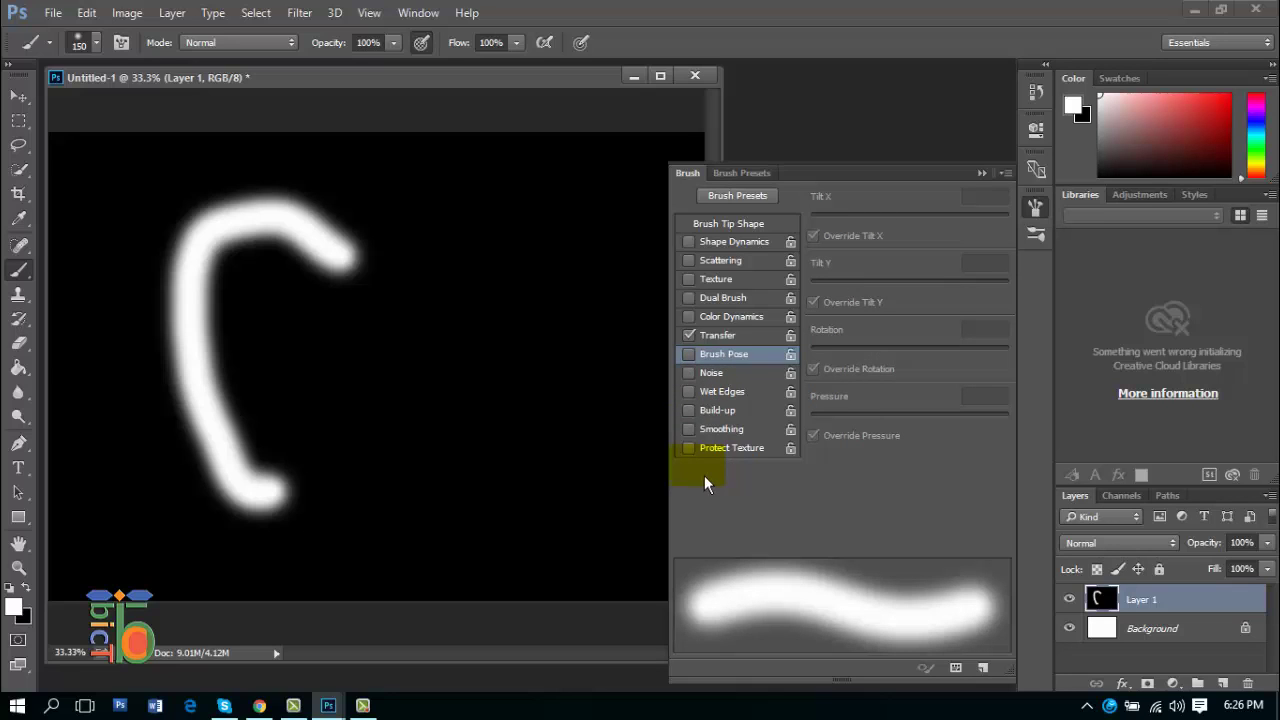
click(690, 430)
drag(486, 495, 478, 232)
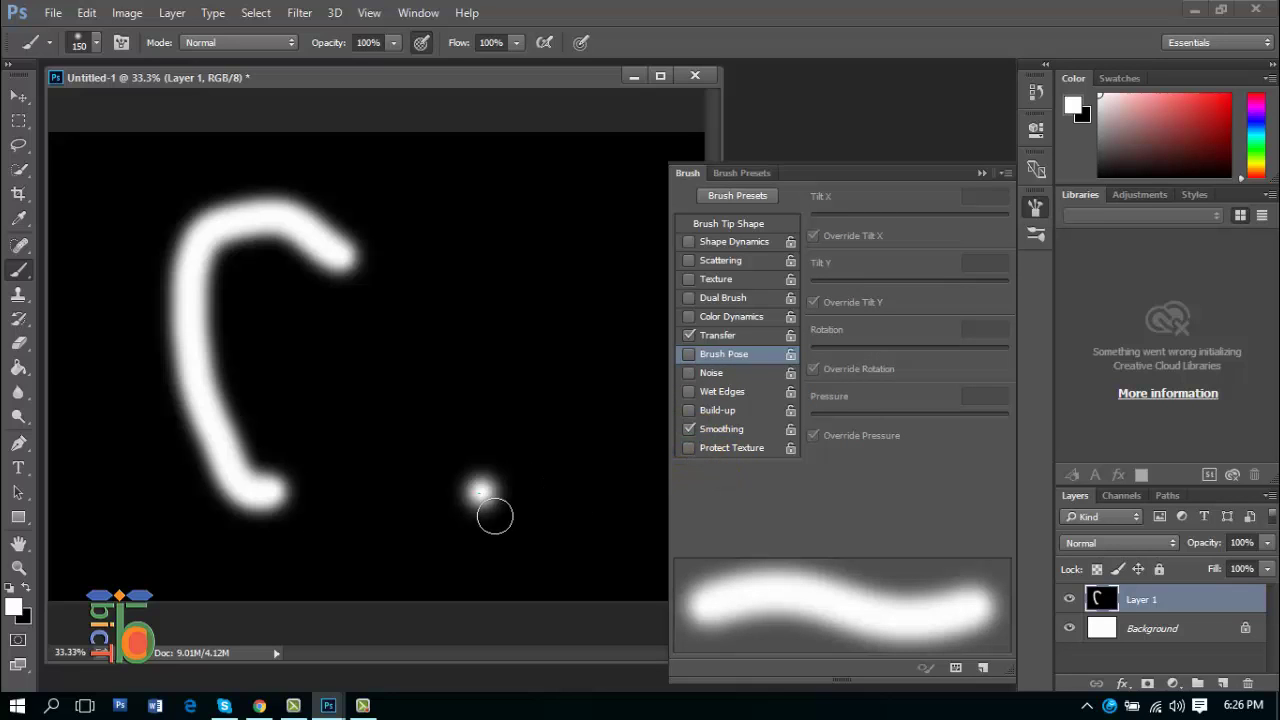
drag(330, 252, 206, 440)
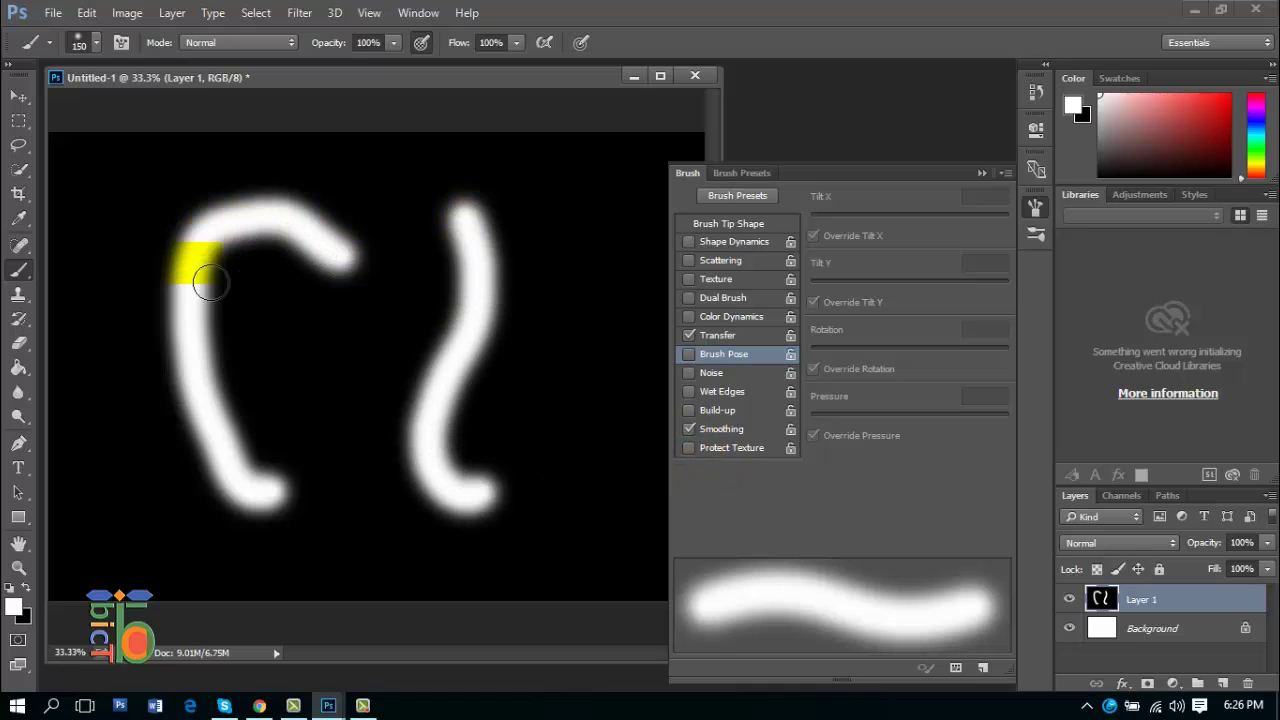
mouse_move(594, 236)
mouse_down()
mouse_move(606, 457)
mouse_move(581, 563)
mouse_up()
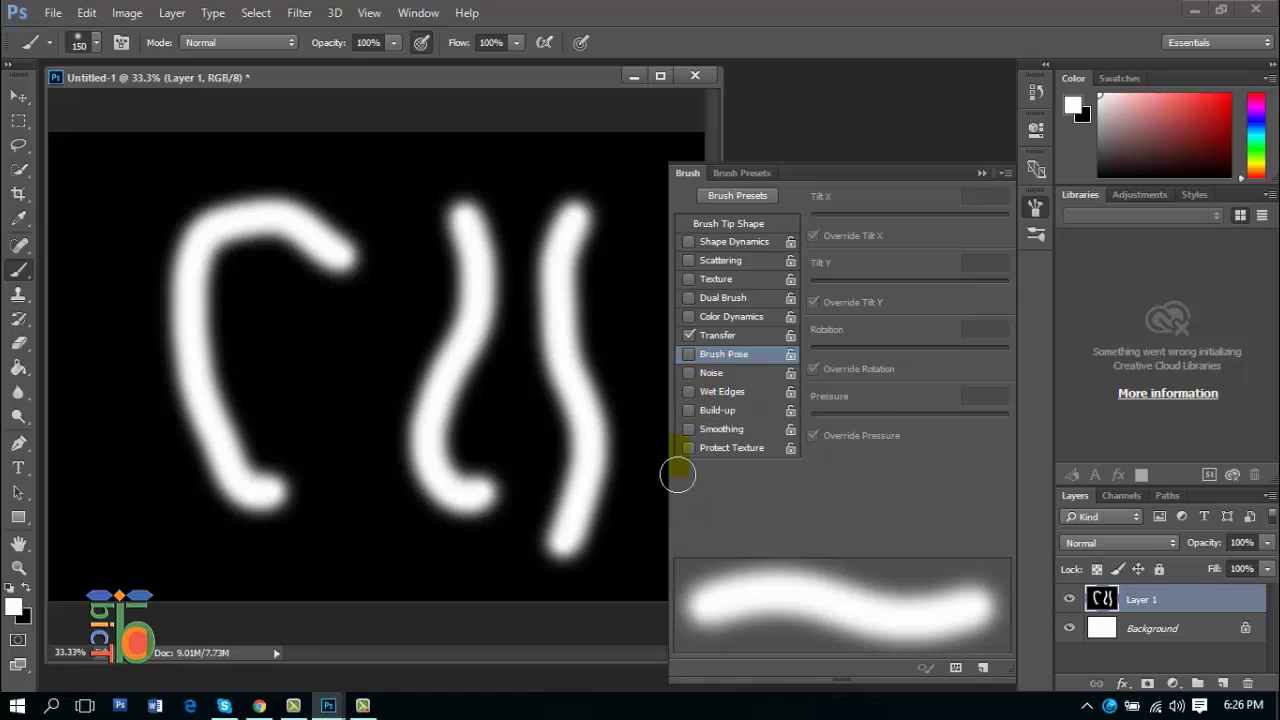
click(697, 364)
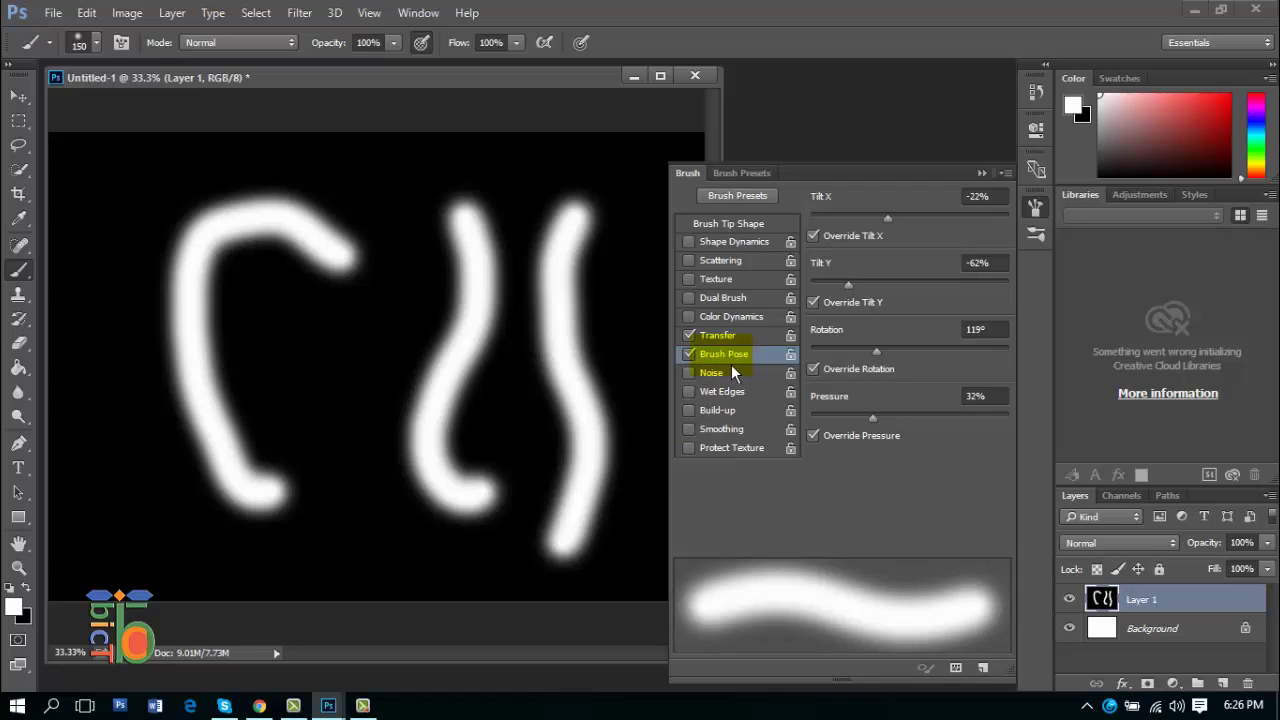
- Set Brush Pose to Rotation 283°, Pressure 31%, Tilt Y 9%, Tilt X 10% and paint grey test strokes
drag(390, 320, 350, 530)
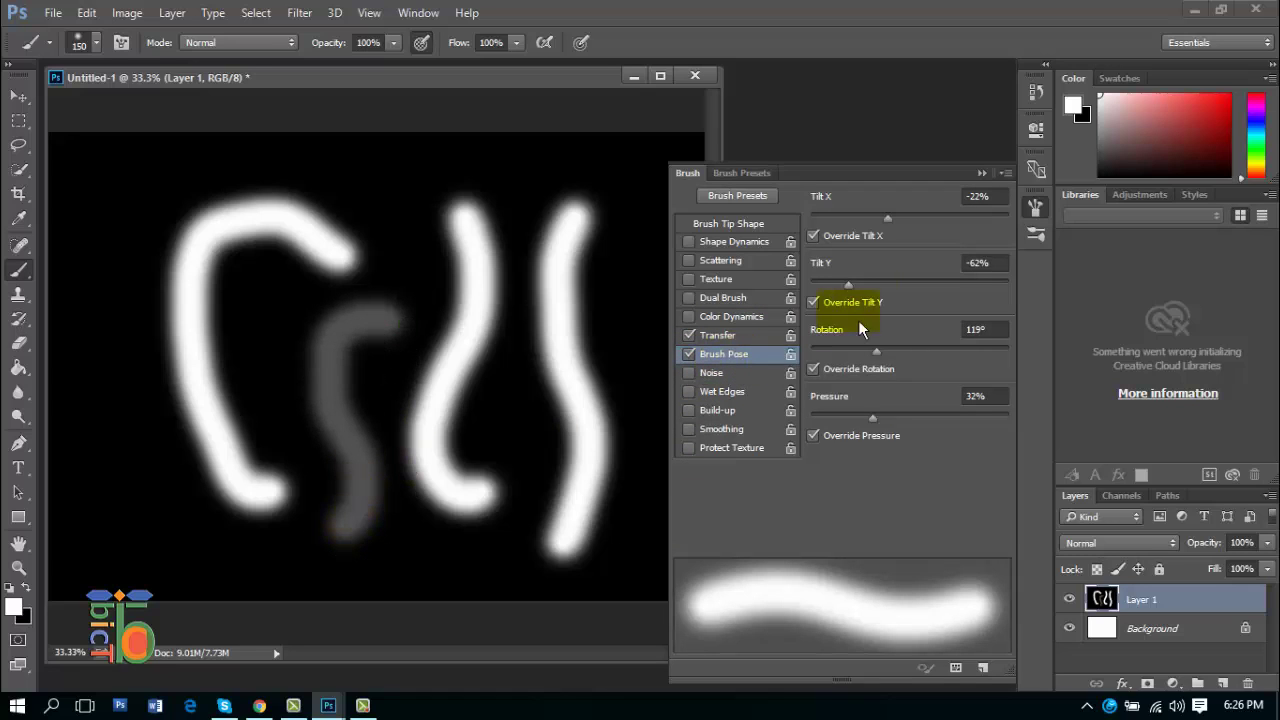
drag(876, 351, 966, 351)
drag(926, 418, 871, 418)
drag(848, 284, 918, 284)
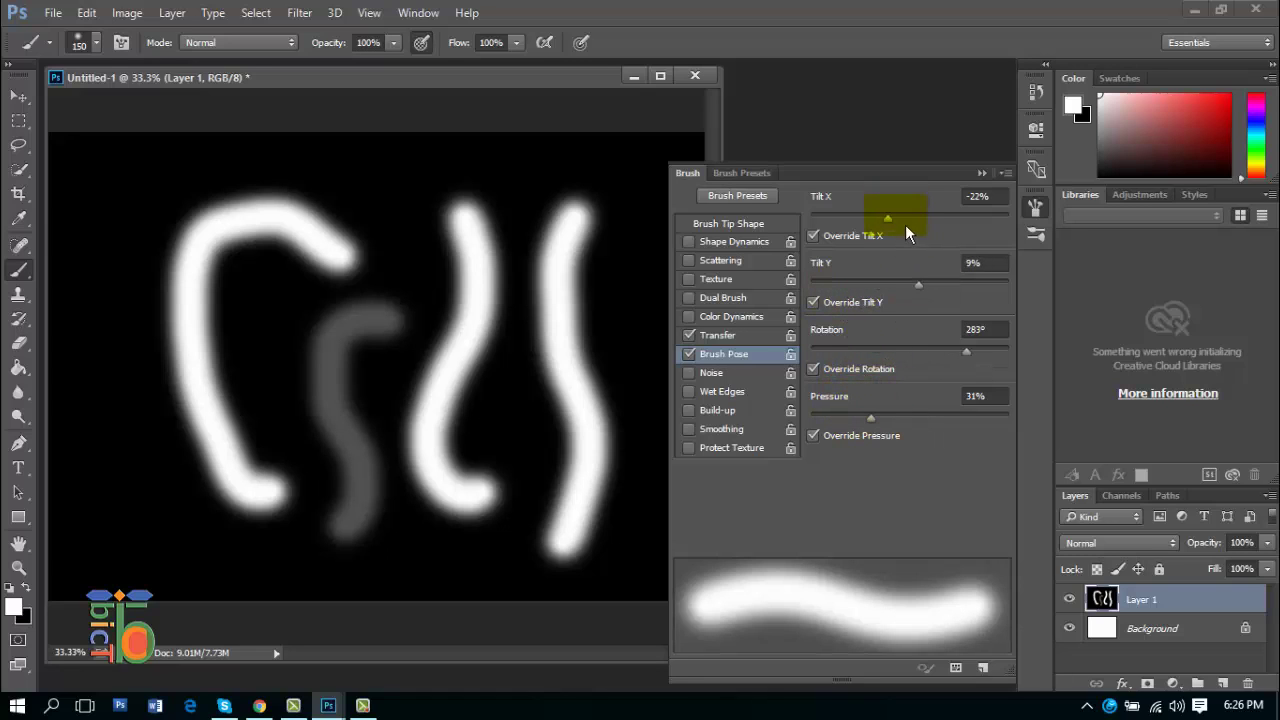
drag(905, 224, 919, 218)
drag(140, 180, 135, 561)
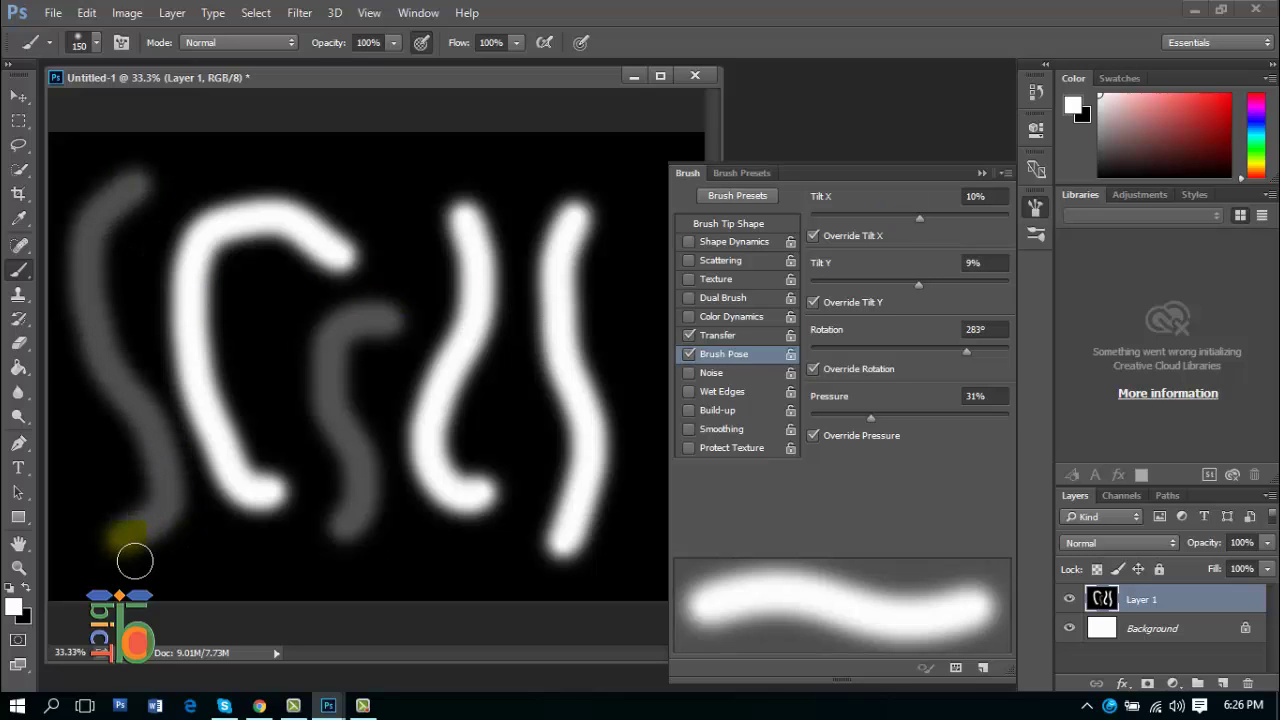
drag(391, 257, 471, 532)
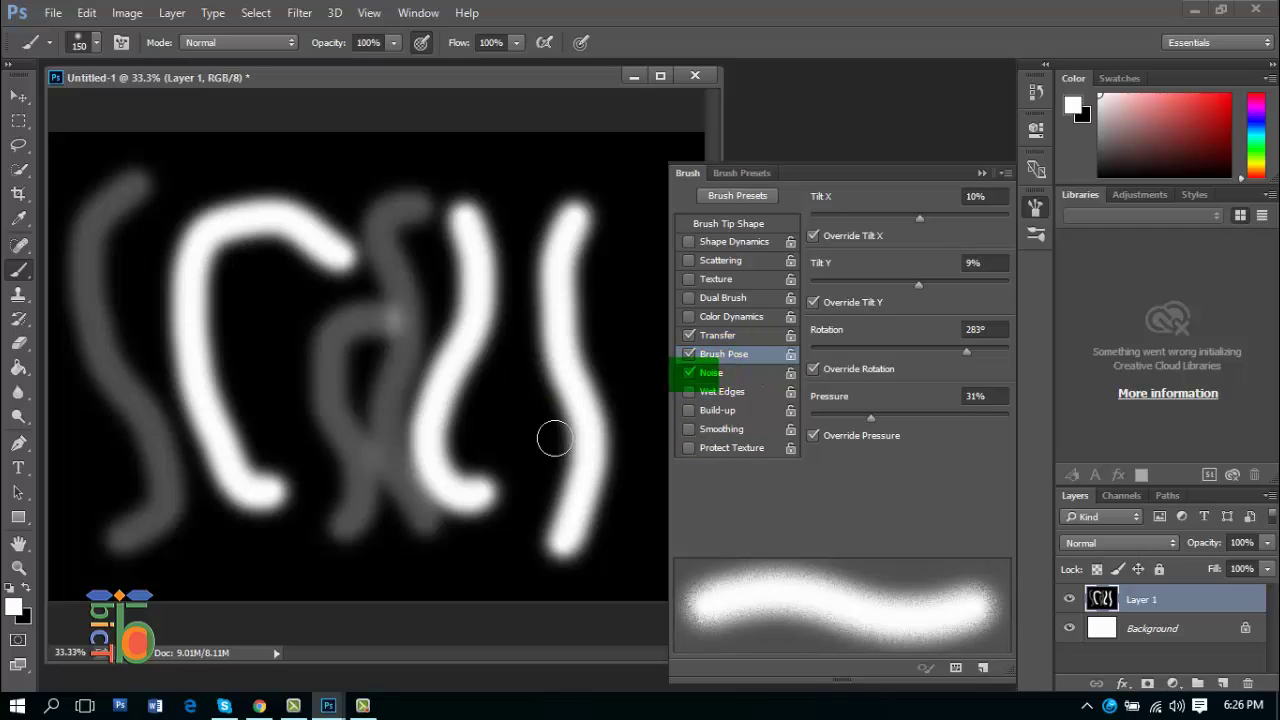
- Enlarge the brush to 600 px, undo earlier strokes and paint a wide grey posed vertical stroke
key(bracketright)
key(bracketright)
key(bracketright)
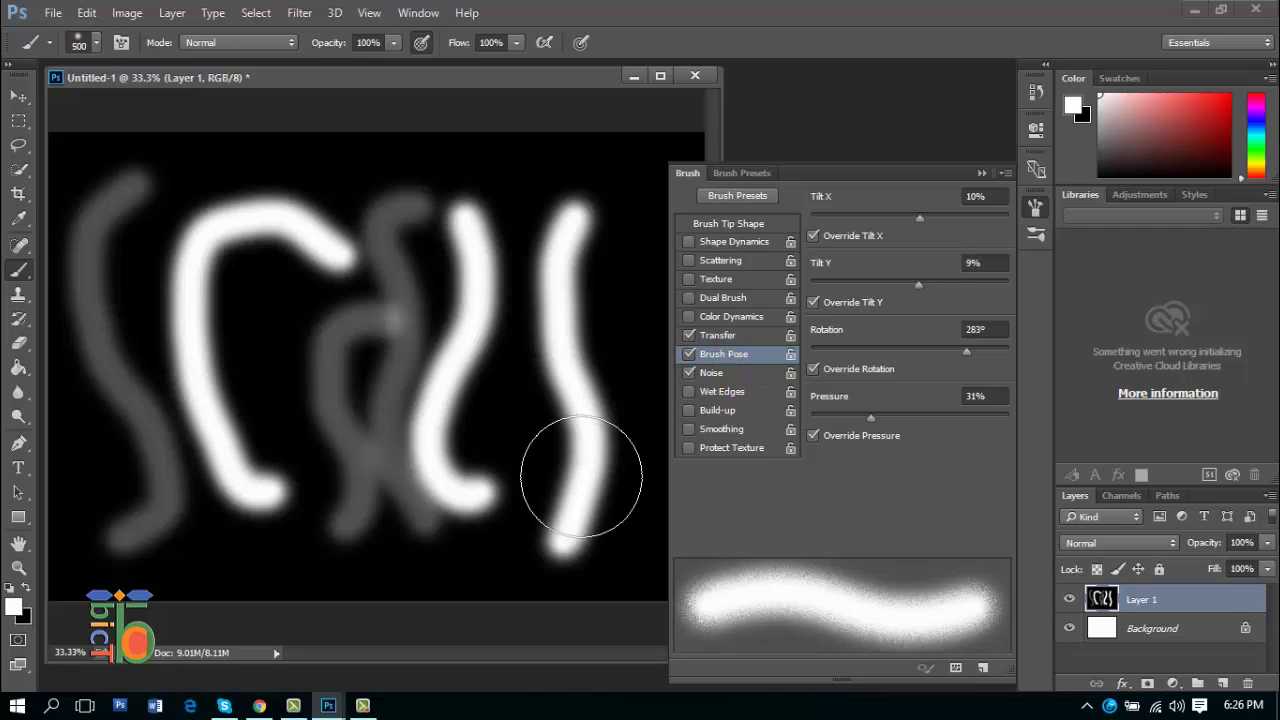
key(bracketright)
key(bracketright)
key(ctrl+alt+z)
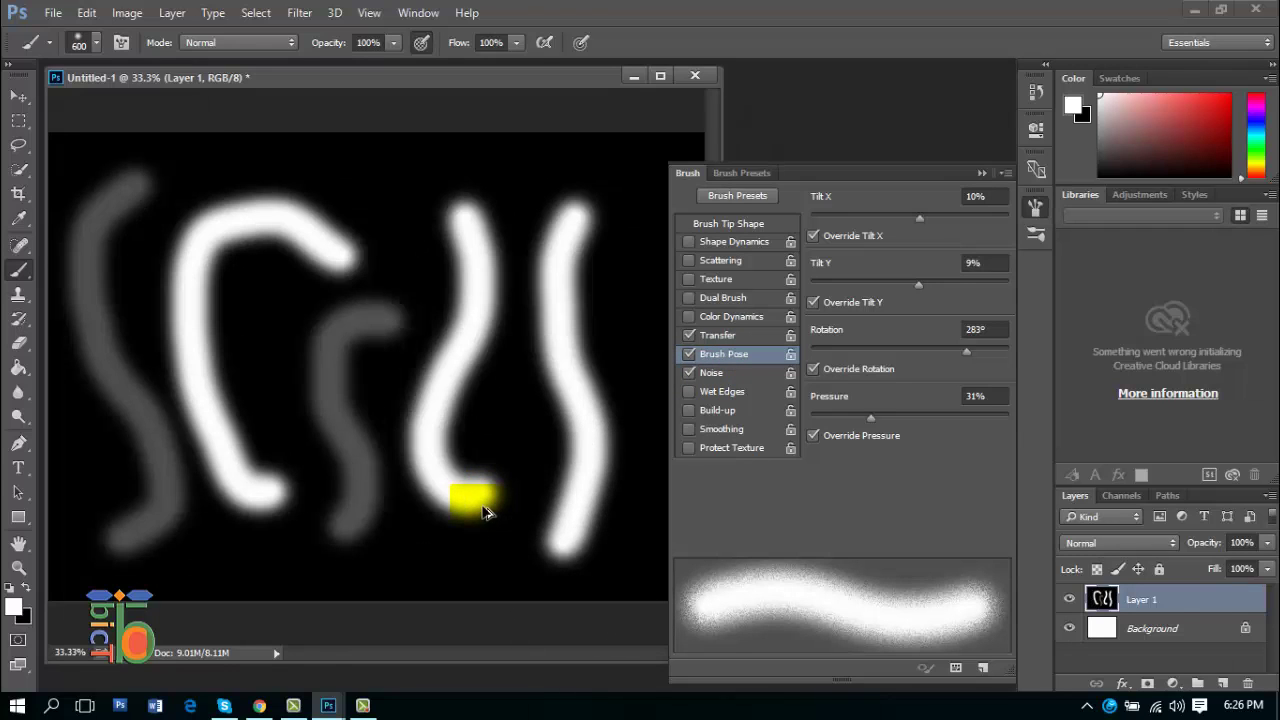
key(ctrl+alt+z)
key(ctrl+alt+z)
key(ctrl+alt+z)
key(ctrl+alt+z)
key(ctrl+alt+z)
drag(471, 520, 478, 269)
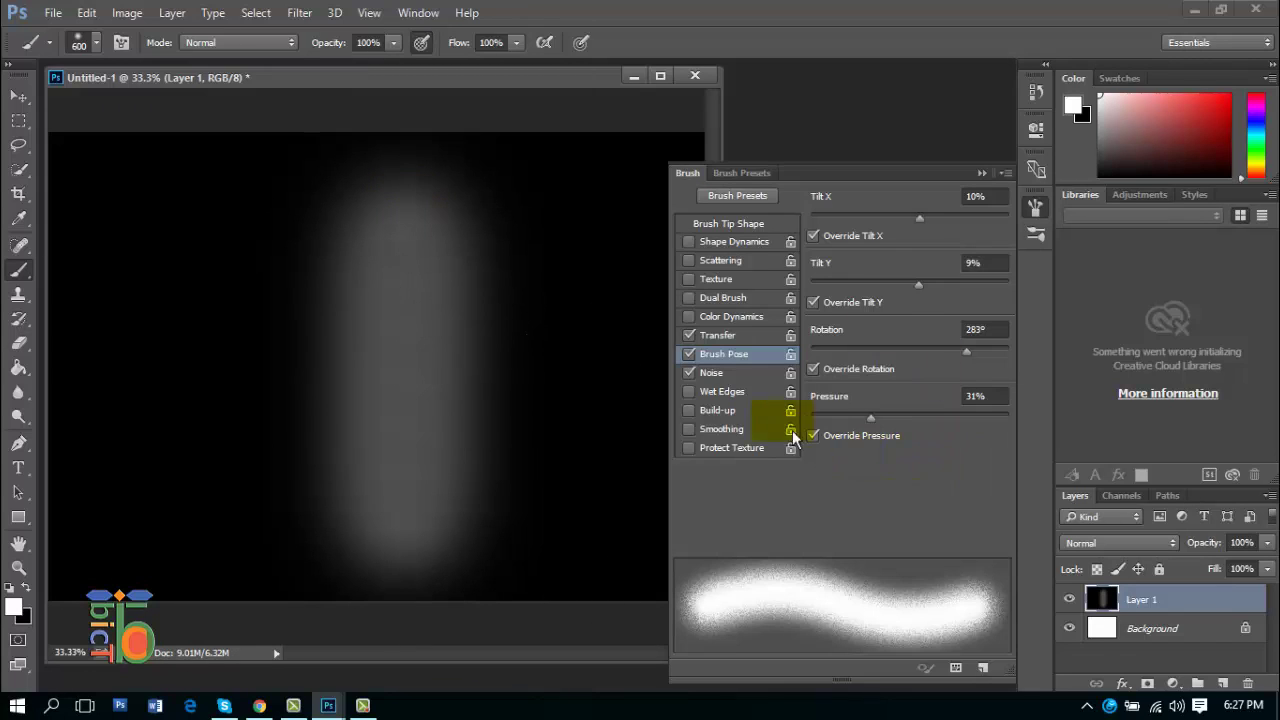
- Paint a grainy white stroke without Brush Pose, then a smooth white one without Noise
click(689, 354)
drag(183, 520, 180, 195)
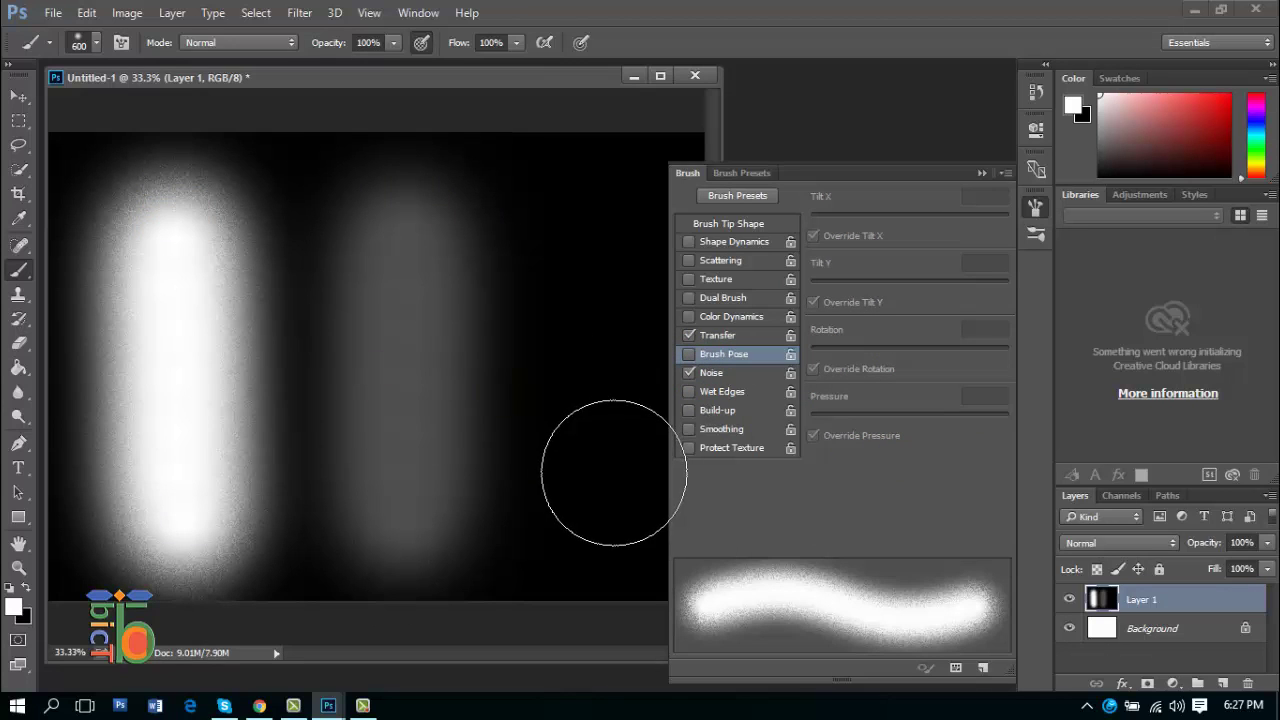
click(700, 376)
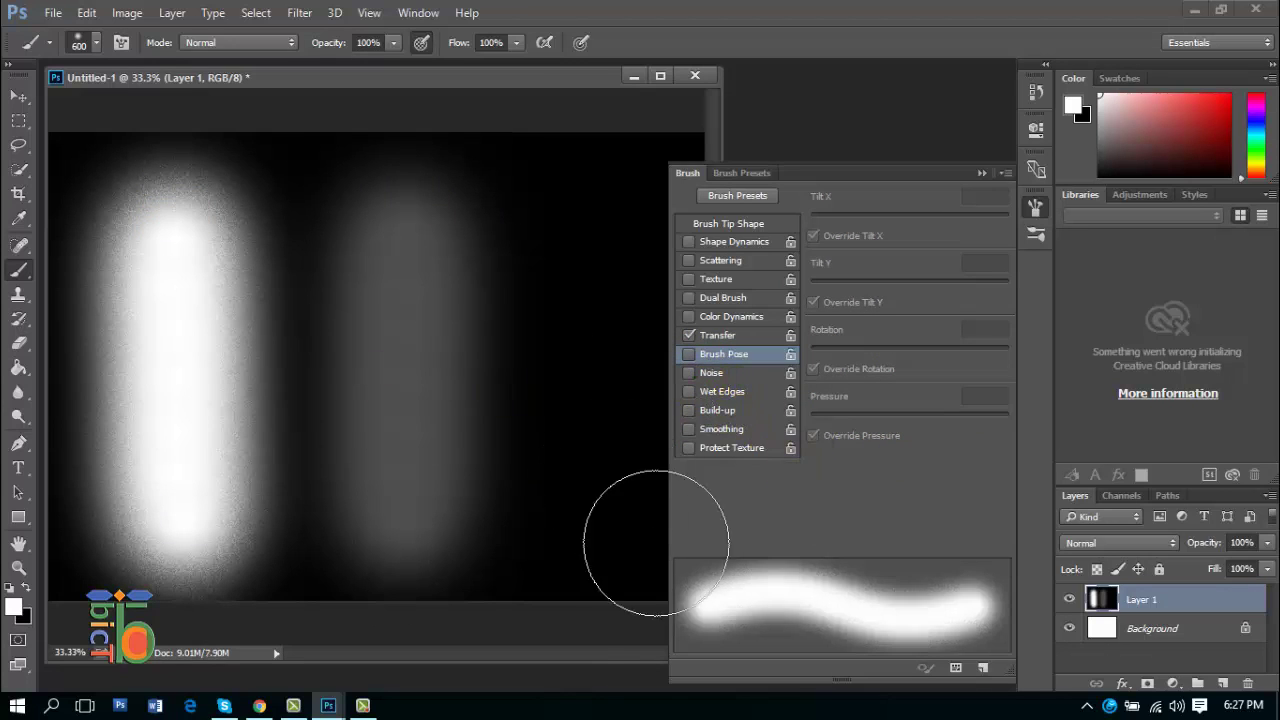
drag(558, 545, 563, 210)
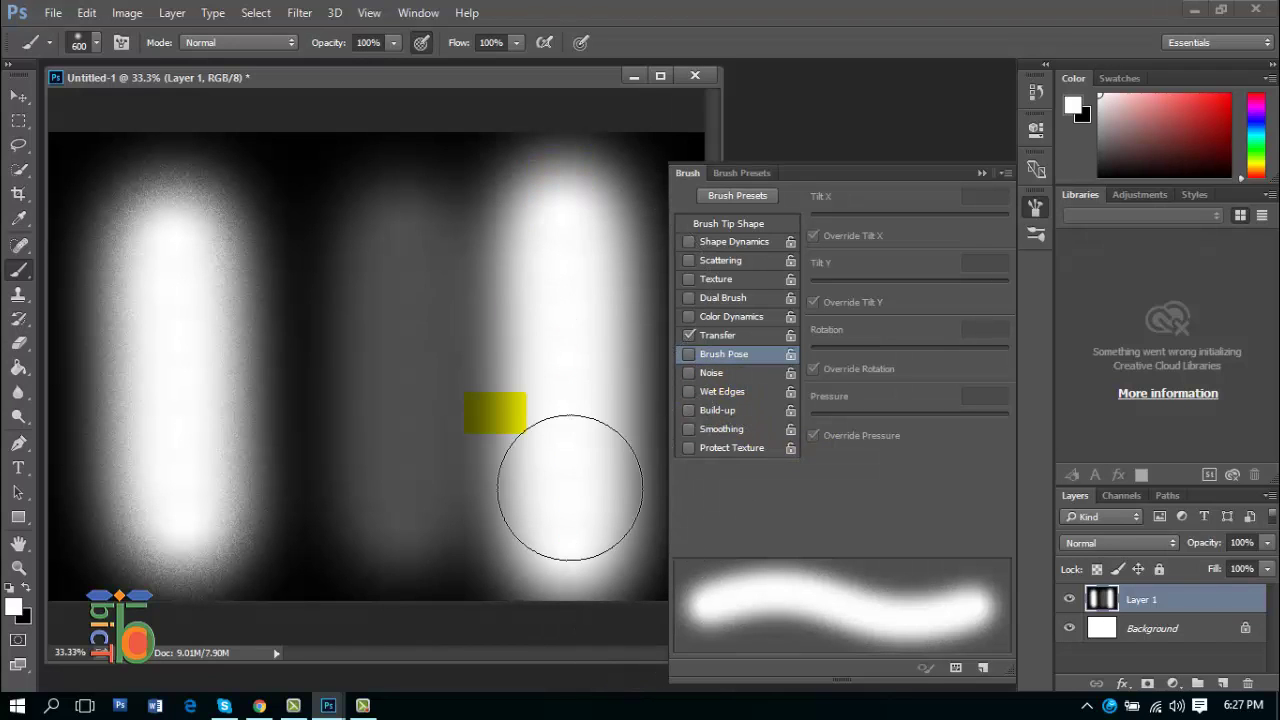
click(162, 321)
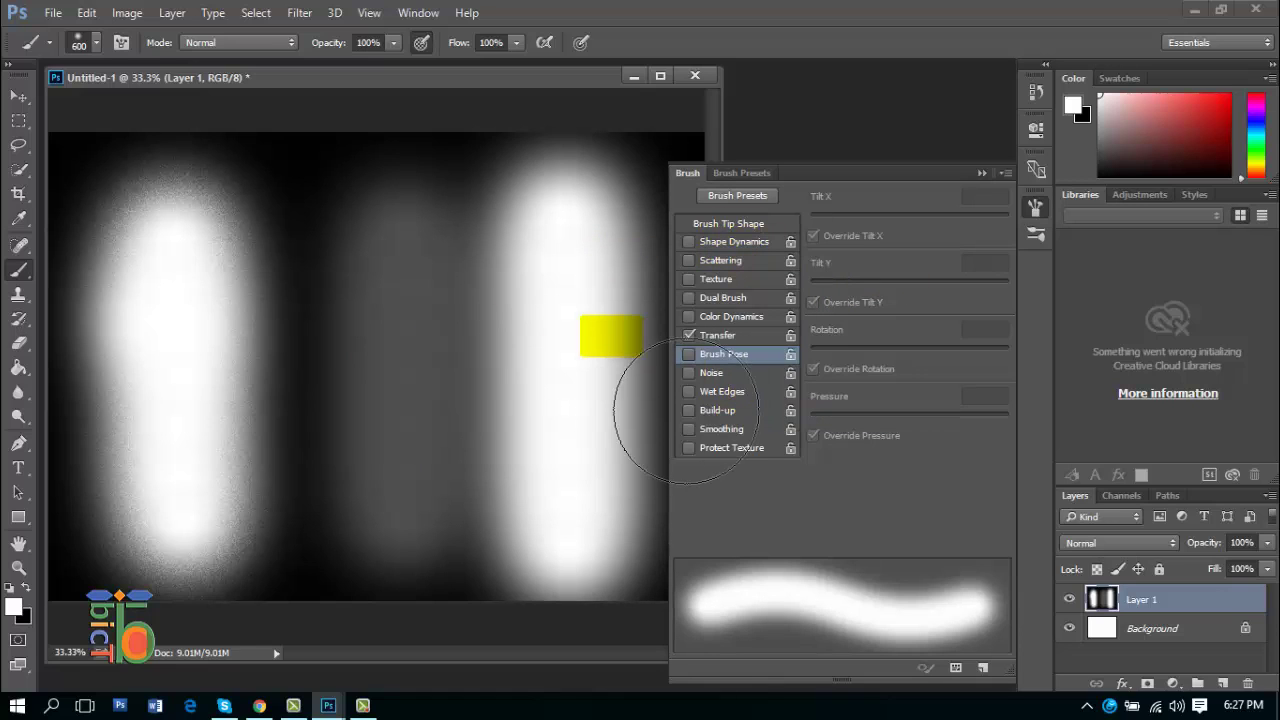
click(227, 42)
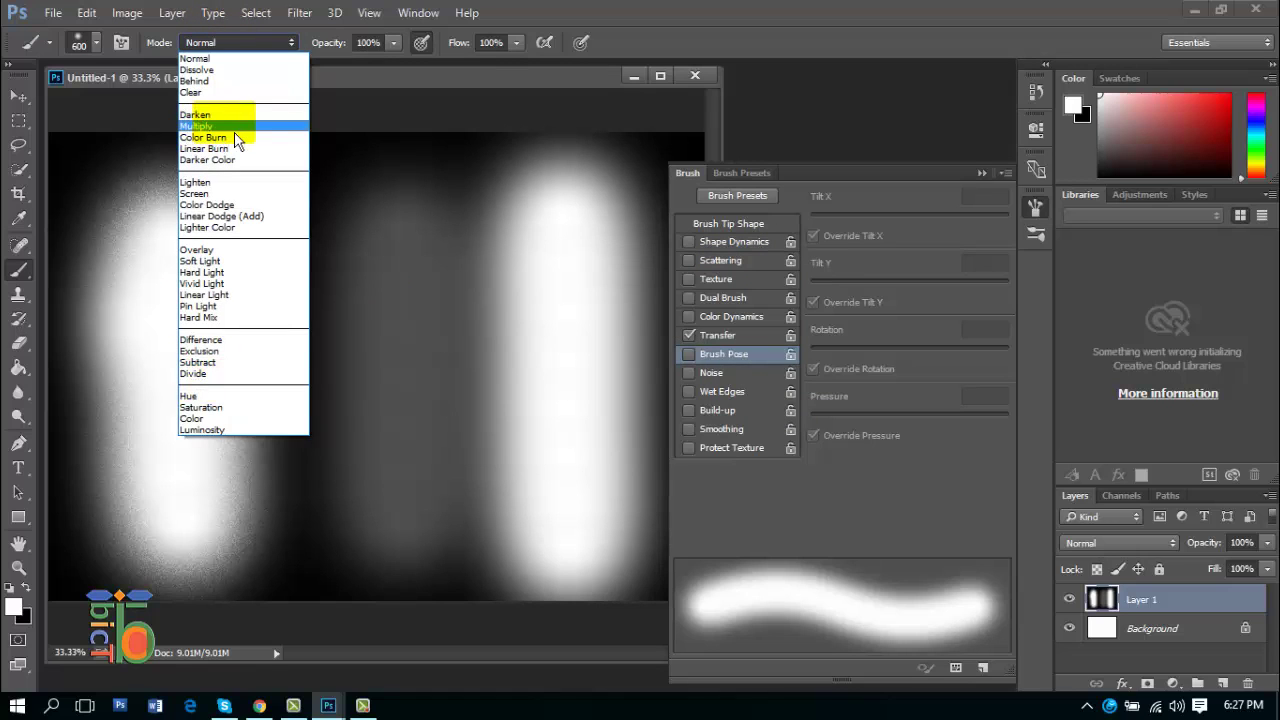
click(619, 42)
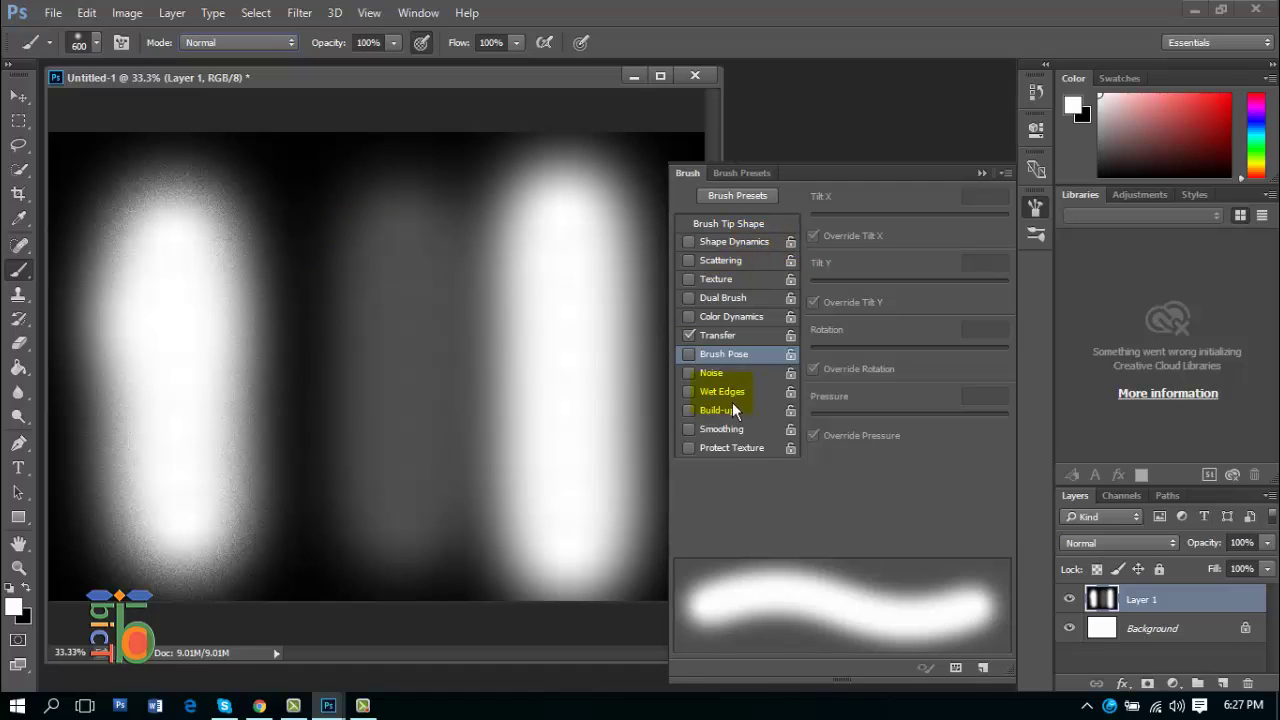
- Enable Color Dynamics and Shape Dynamics, leaving the Size Jitter Control set to Off
click(745, 319)
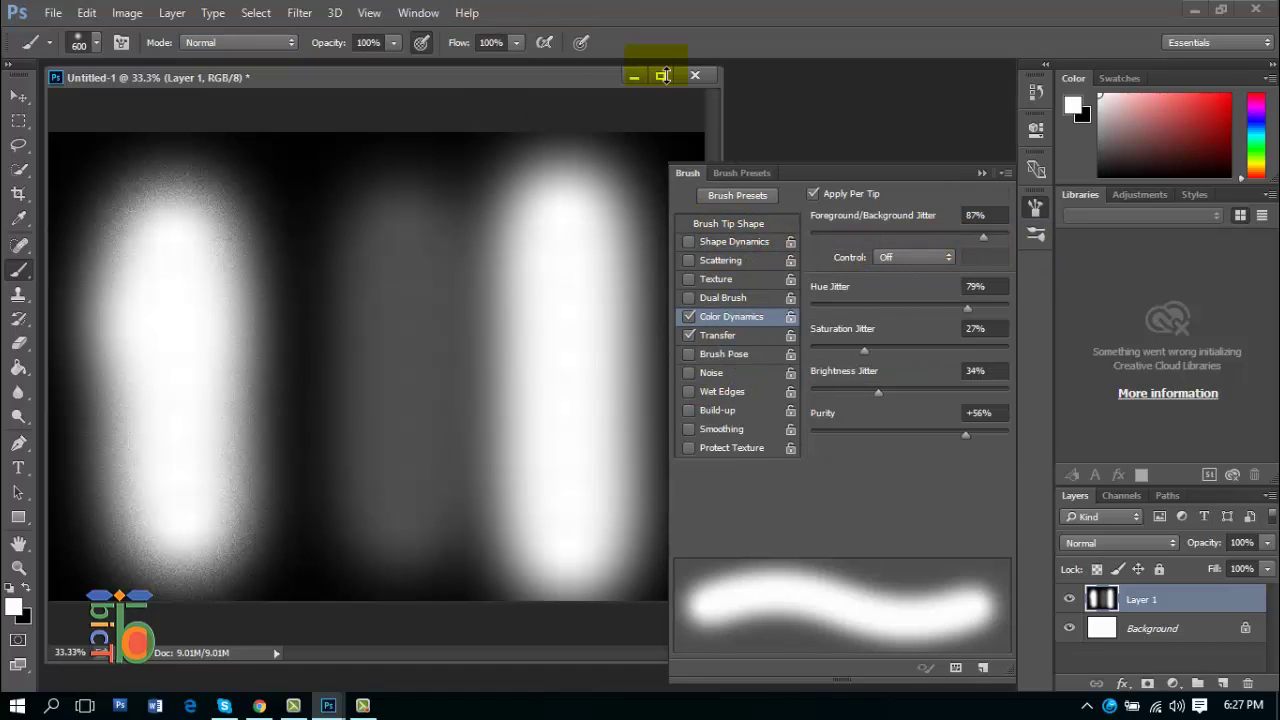
click(745, 243)
click(915, 238)
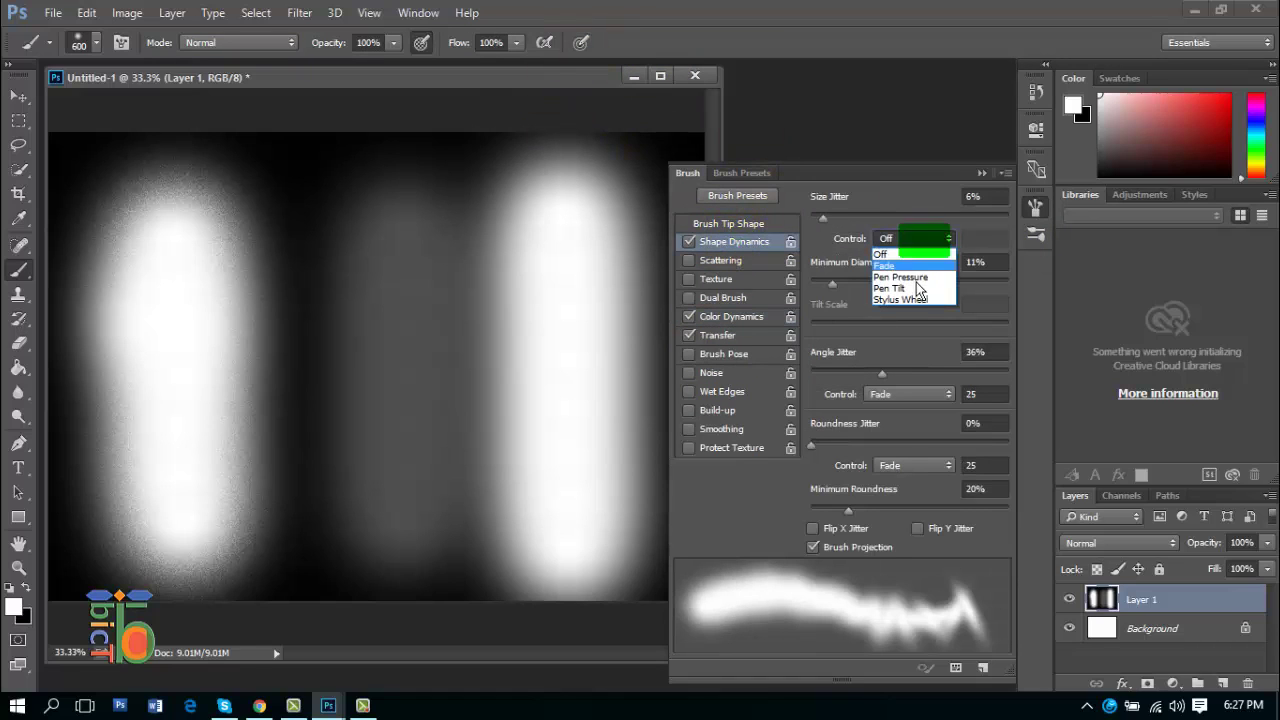
click(887, 190)
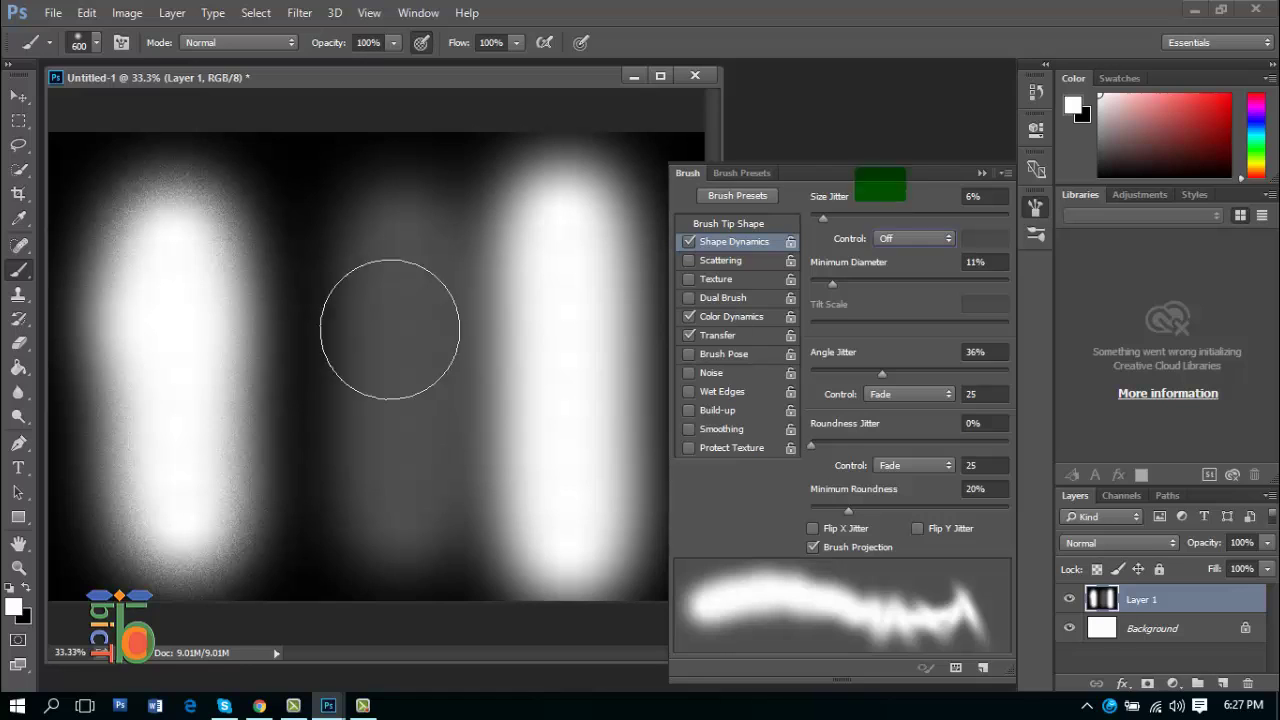